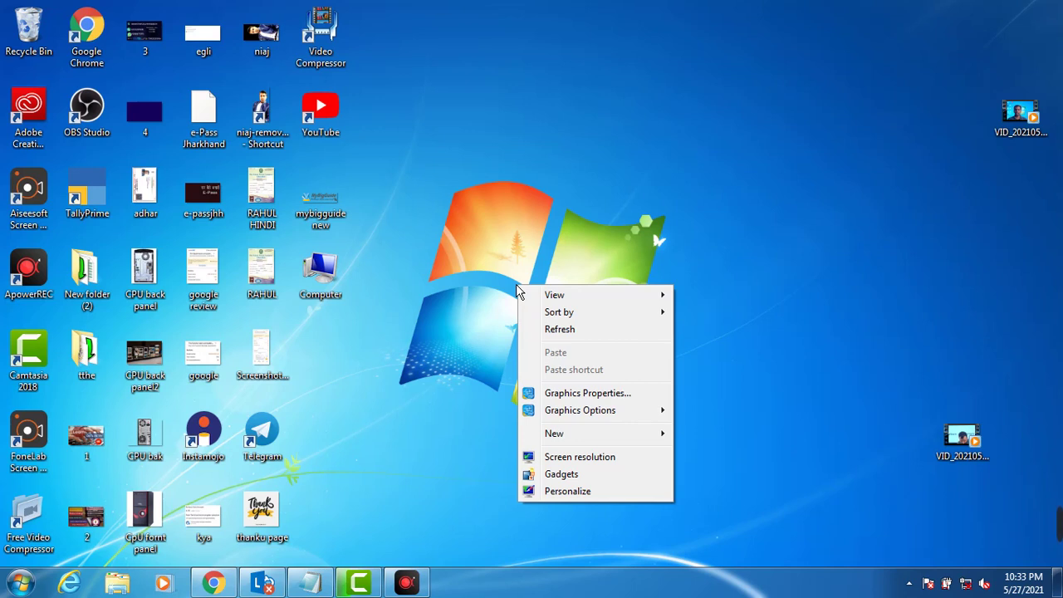
Step: Refresh the desktop and launch TallyPrime from a Start menu search for 'tally'
click(542, 330)
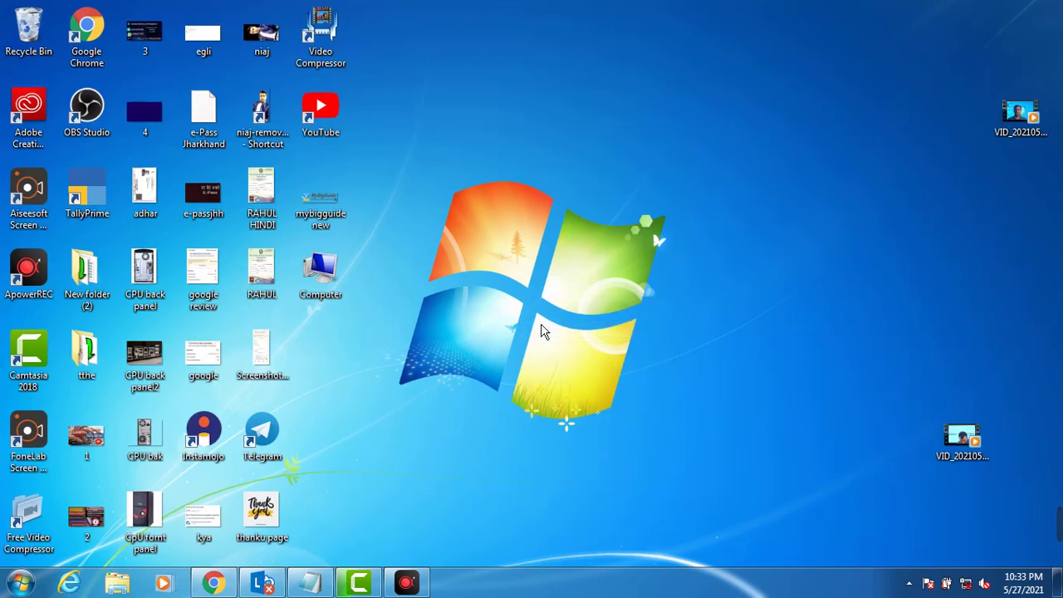
click(20, 582)
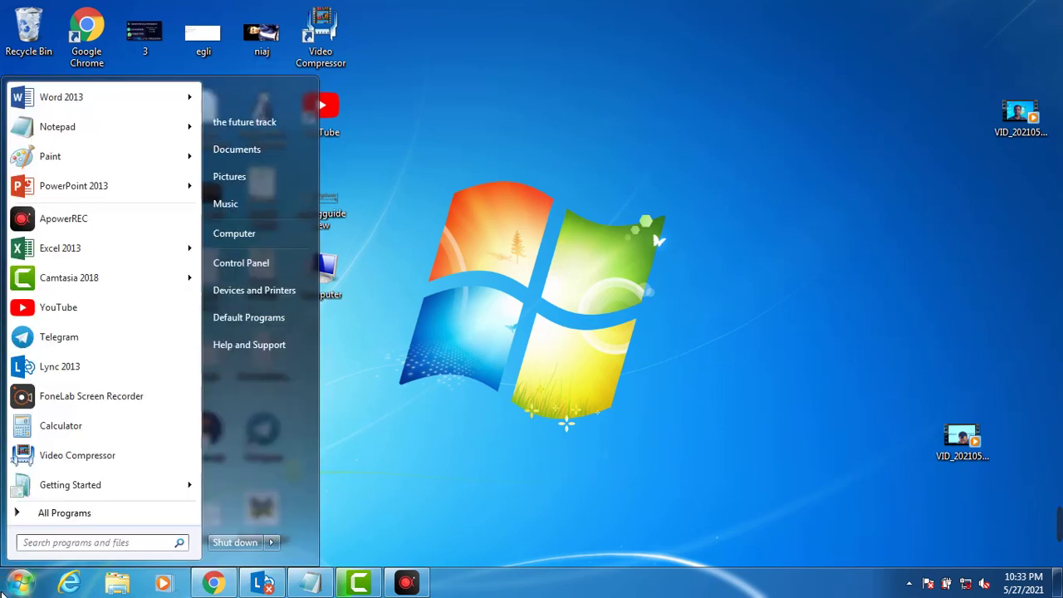
text(tally)
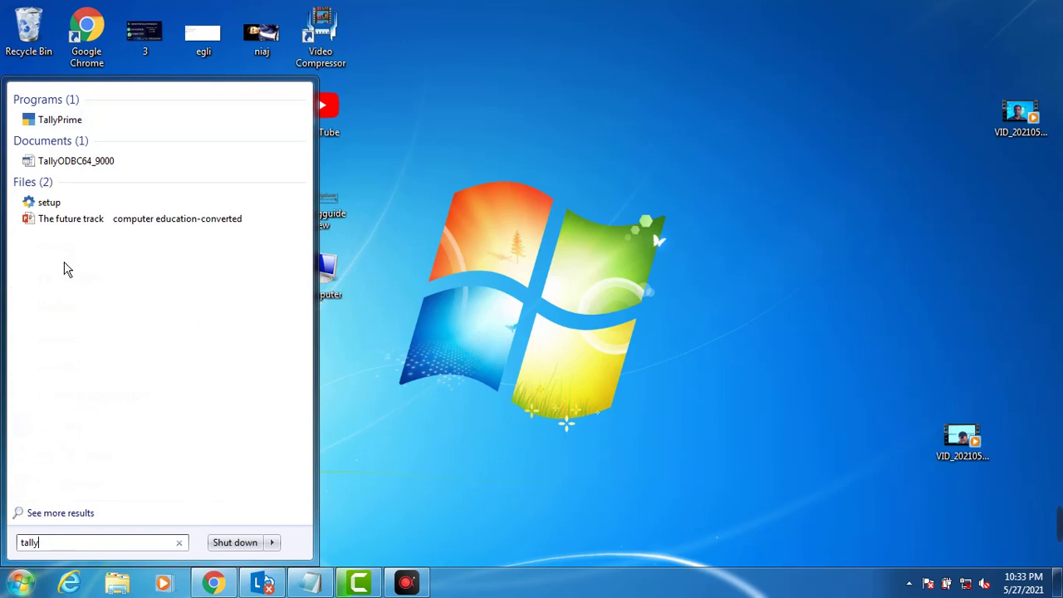
click(69, 122)
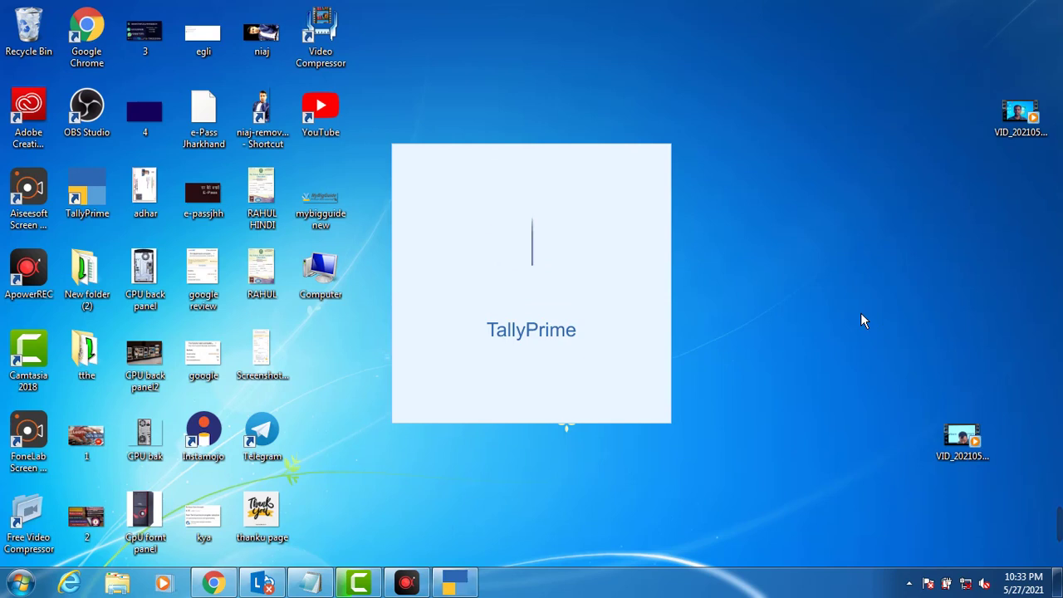
Step: Open Microsoft Paint from the Run box
key(super+r)
text(no)
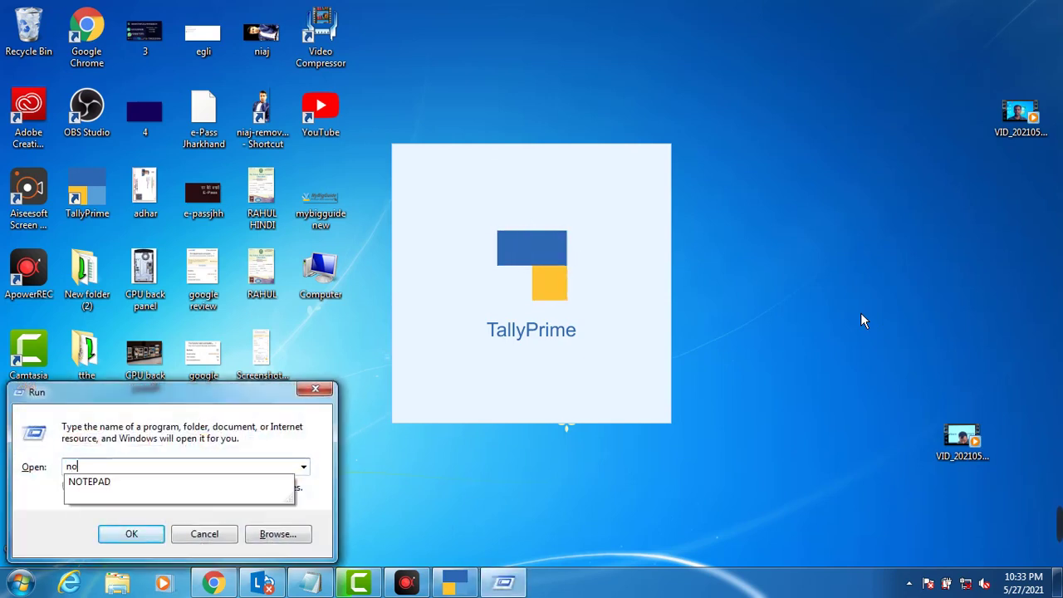
text(tep)
key(BackSpace)
key(BackSpace)
key(BackSpace)
key(BackSpace)
key(BackSpace)
text(mspau)
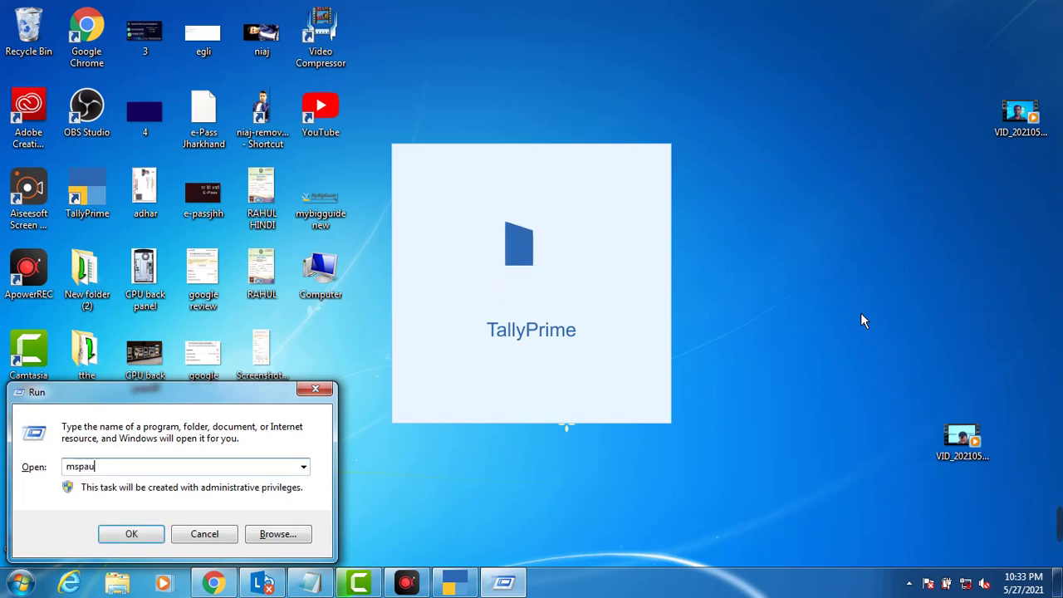
key(BackSpace)
key(BackSpace)
key(BackSpace)
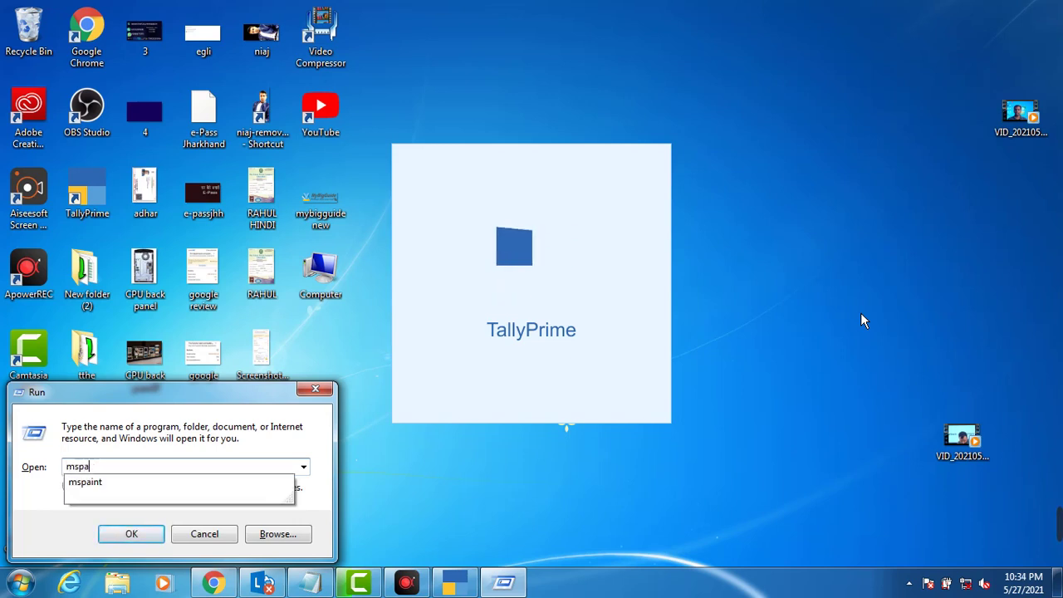
text(paint)
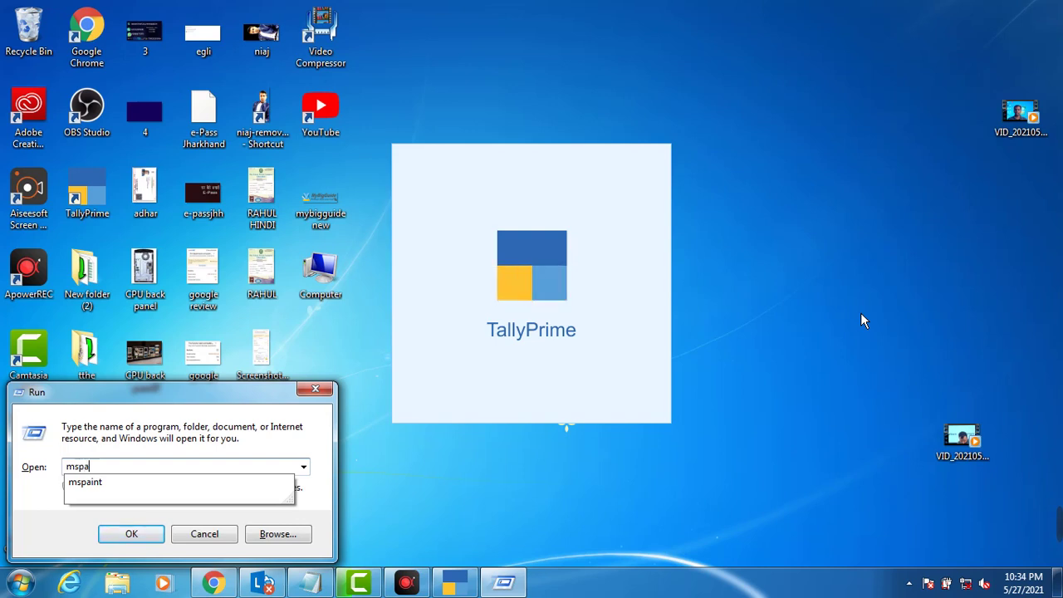
key(Return)
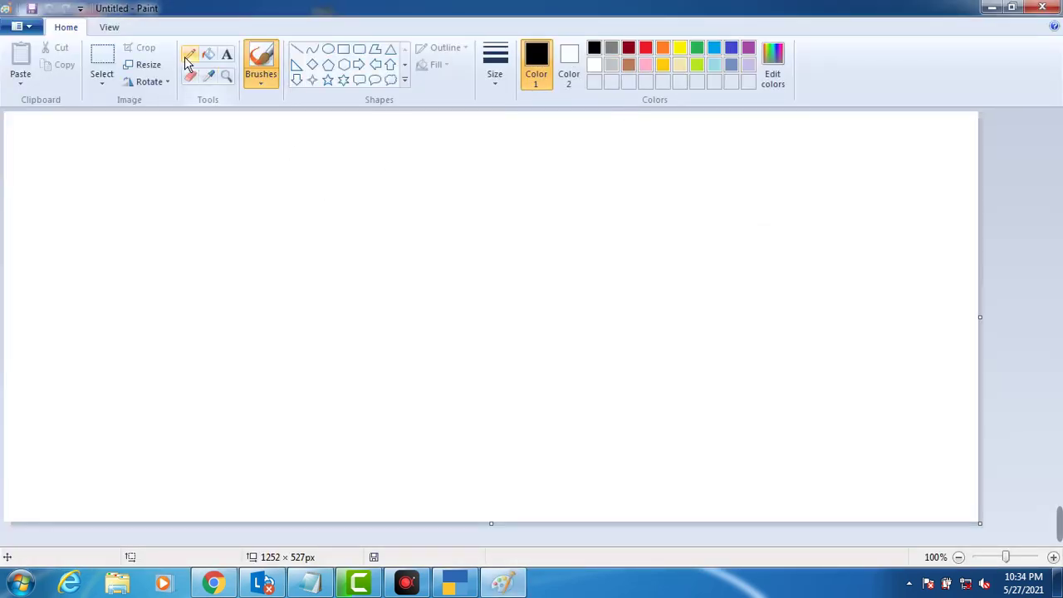
Step: Write rough handwritten letters on two lines with the Pencil tool
click(189, 55)
mouse_move(355, 180)
mouse_down()
mouse_move(339, 182)
mouse_move(352, 192)
mouse_move(333, 205)
mouse_move(384, 213)
mouse_move(415, 191)
mouse_move(415, 214)
mouse_move(460, 226)
mouse_move(478, 184)
mouse_move(450, 205)
mouse_up()
mouse_move(506, 230)
mouse_down()
mouse_move(536, 213)
mouse_move(534, 194)
mouse_move(562, 181)
mouse_move(576, 204)
mouse_up()
mouse_move(446, 259)
mouse_down()
mouse_move(446, 292)
mouse_move(497, 263)
mouse_move(453, 274)
mouse_up()
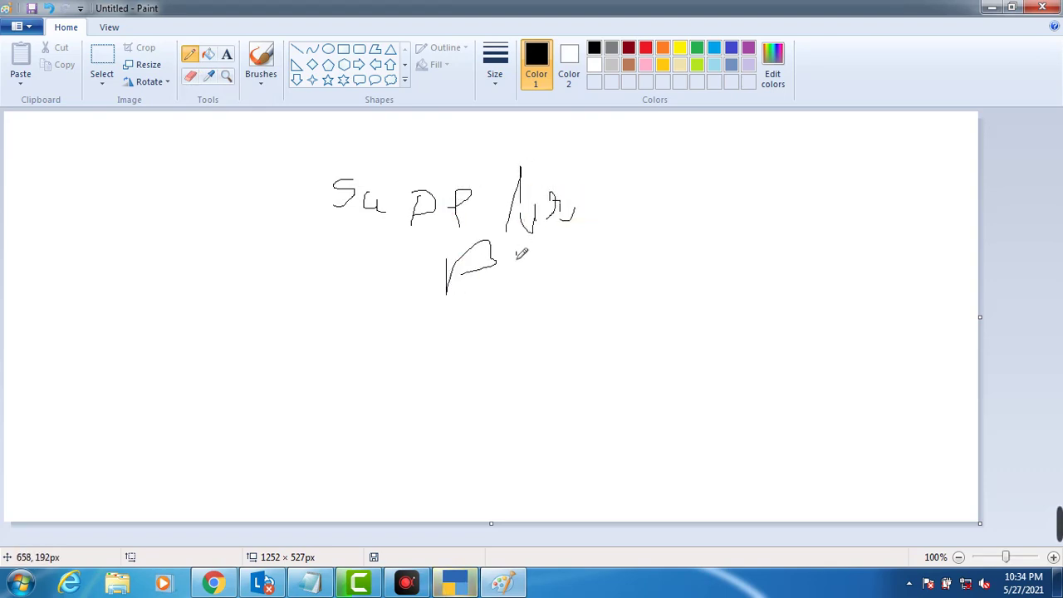
mouse_move(516, 251)
mouse_down()
mouse_move(570, 302)
mouse_move(596, 286)
mouse_move(606, 301)
mouse_up()
mouse_move(588, 247)
mouse_down()
mouse_move(592, 222)
mouse_move(498, 163)
mouse_move(347, 193)
mouse_move(463, 228)
mouse_move(612, 215)
mouse_up()
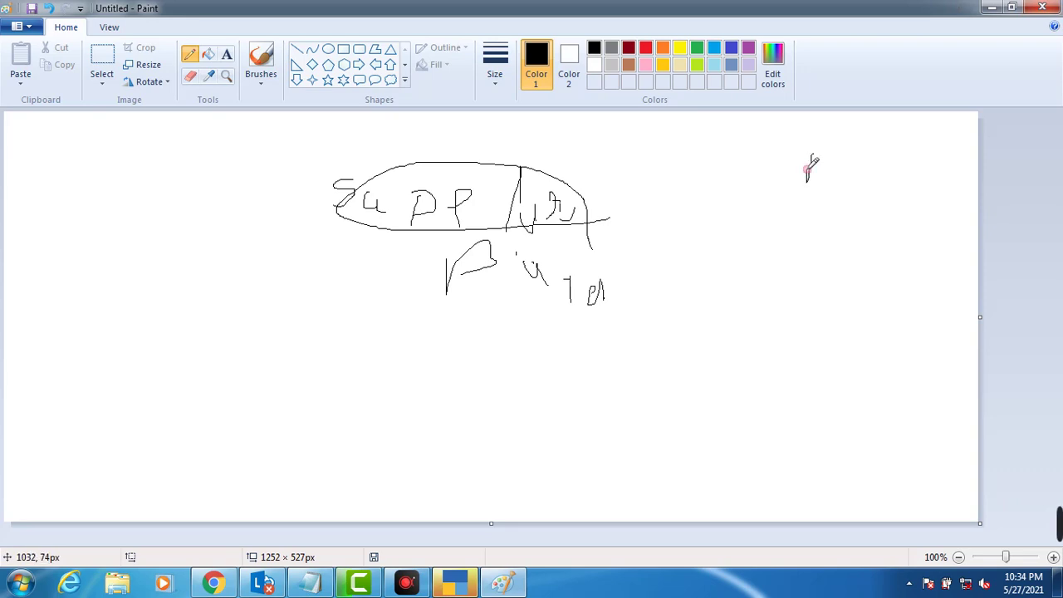
mouse_move(826, 153)
mouse_down()
mouse_move(463, 190)
mouse_move(480, 171)
mouse_move(688, 124)
mouse_move(847, 135)
mouse_move(814, 225)
mouse_move(812, 143)
mouse_move(824, 180)
mouse_move(845, 163)
mouse_up()
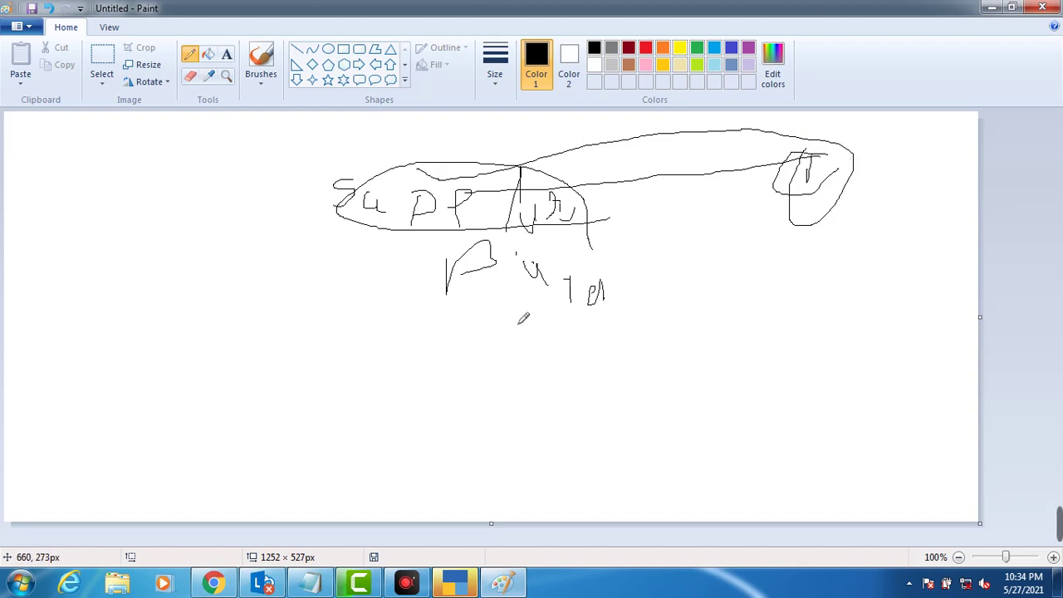
Step: Circle the handwritten words with ovals, join them with lines, and add a check mark
mouse_move(517, 324)
mouse_down()
mouse_move(603, 297)
mouse_move(534, 252)
mouse_move(470, 287)
mouse_move(507, 315)
mouse_move(719, 214)
mouse_move(762, 207)
mouse_up()
drag(541, 286, 721, 259)
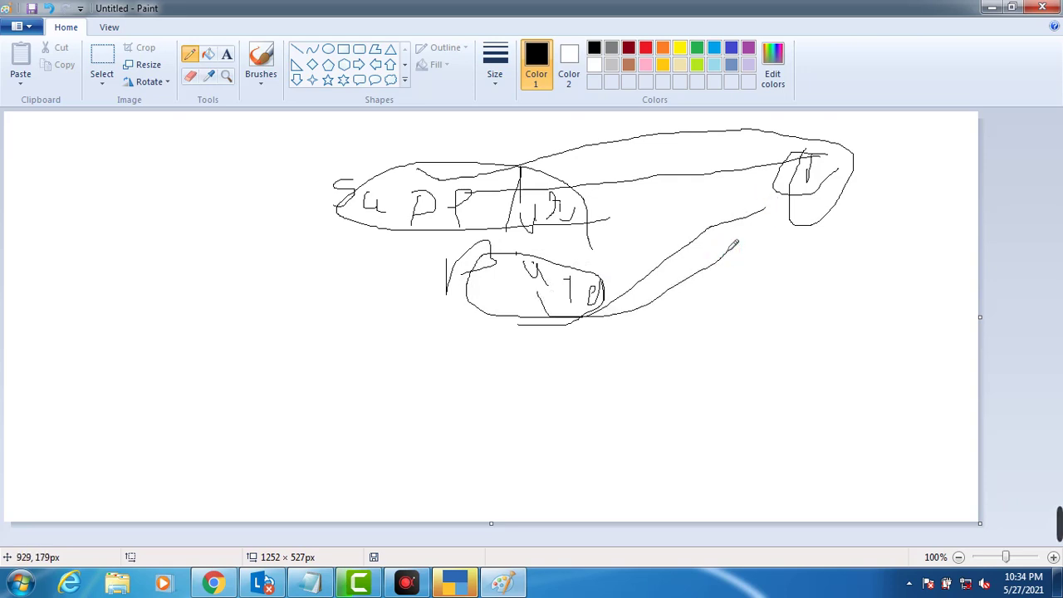
drag(312, 336, 371, 347)
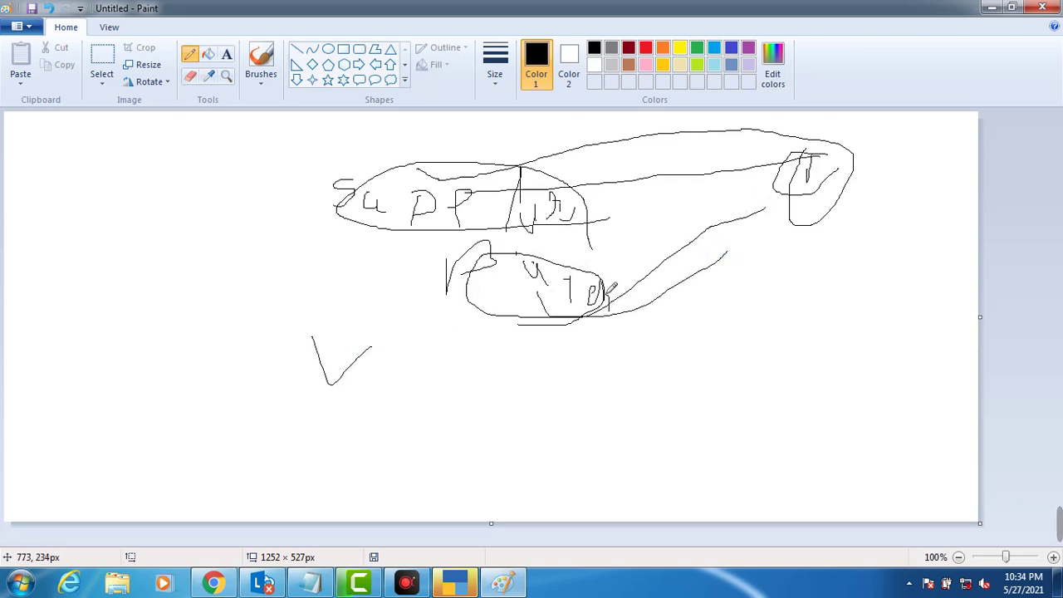
mouse_move(608, 290)
mouse_down()
mouse_move(470, 277)
mouse_move(521, 329)
mouse_move(572, 323)
mouse_up()
mouse_move(587, 358)
mouse_down()
mouse_move(596, 445)
mouse_move(634, 438)
mouse_up()
drag(674, 401, 688, 471)
click(687, 396)
mouse_move(693, 418)
mouse_down()
mouse_move(741, 405)
mouse_move(773, 378)
mouse_move(628, 468)
mouse_move(758, 407)
mouse_up()
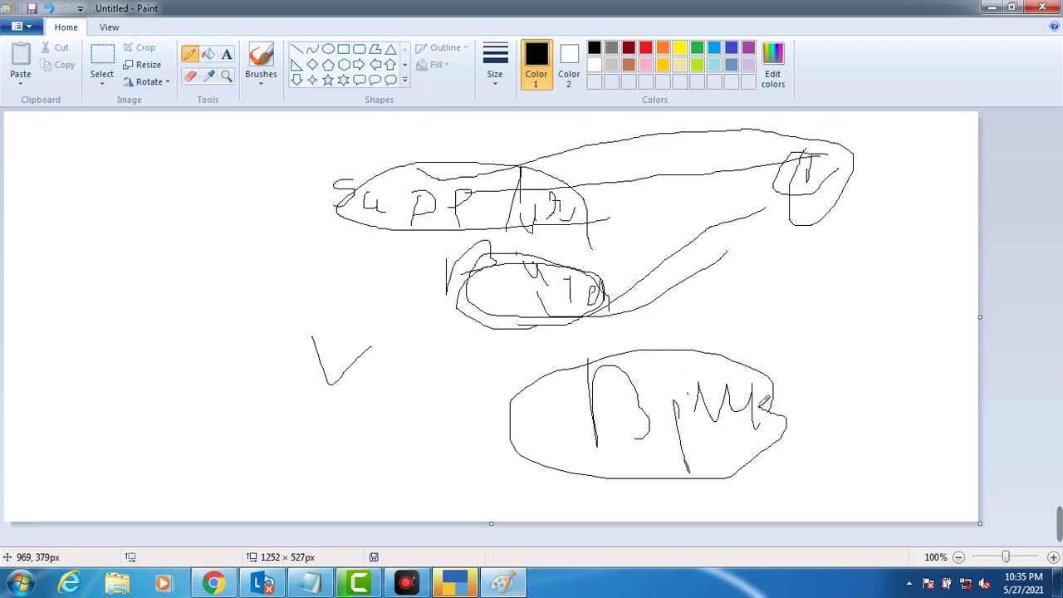
Step: Continue TallyPrime in Educational Mode and start a new company from the Company menu
click(454, 583)
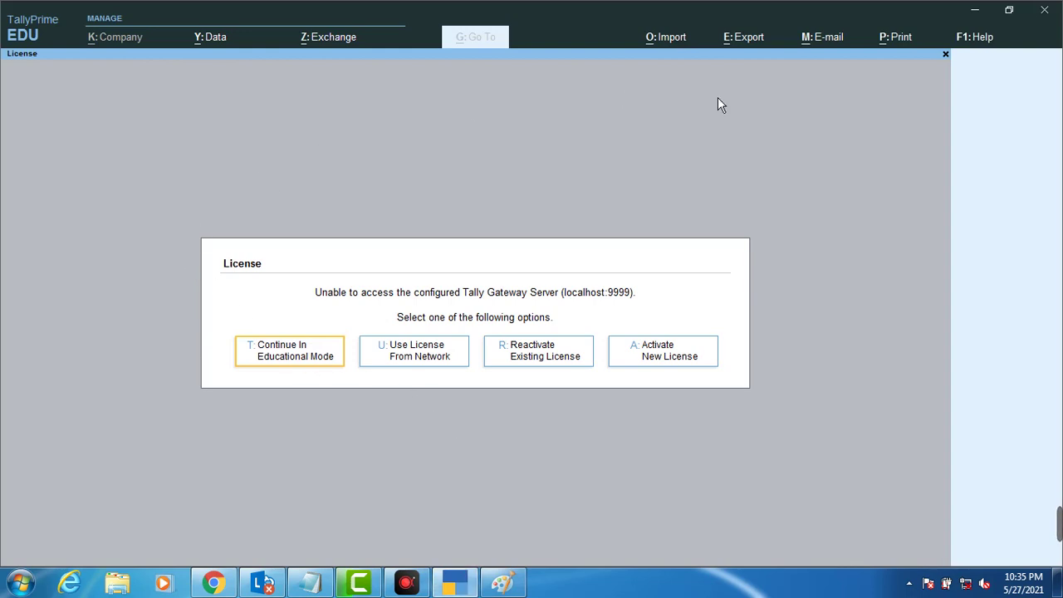
click(290, 363)
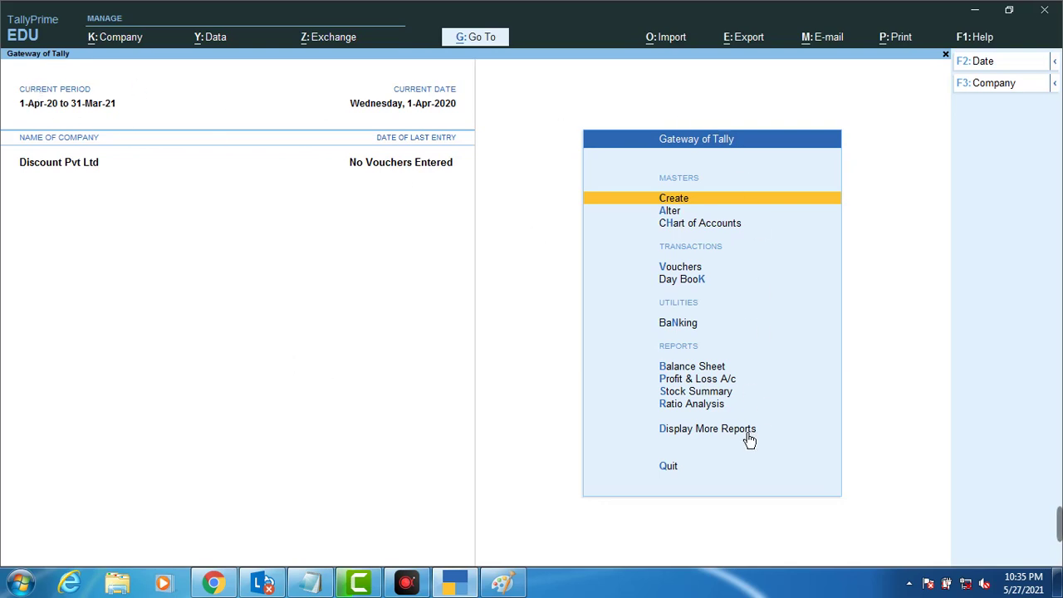
click(121, 46)
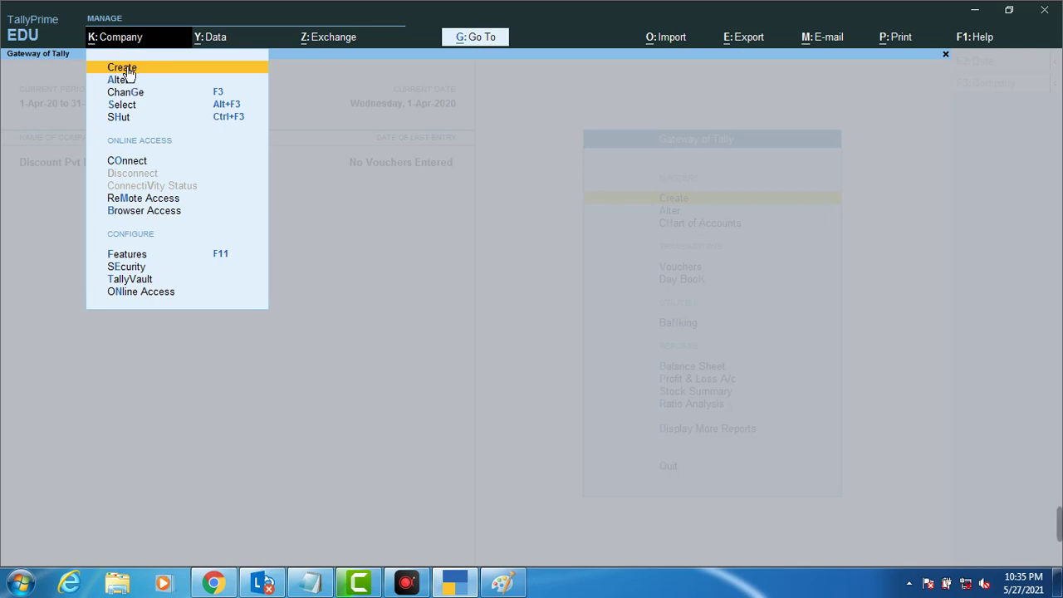
click(126, 67)
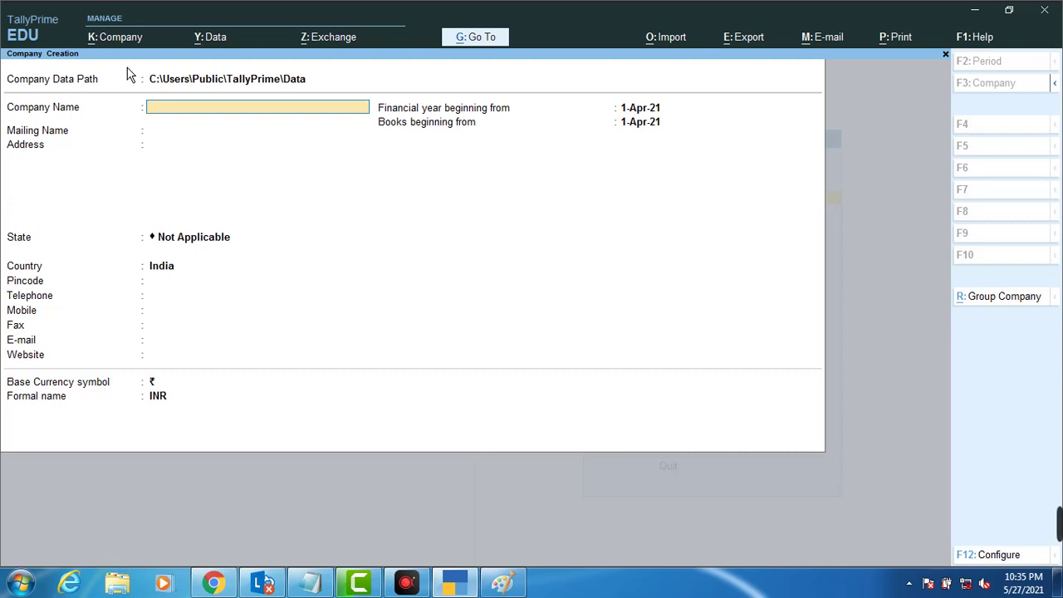
Step: Name the company The Future Track Pvt Ltd, enter its address, and choose state Jharkhand
text(The Future Track)
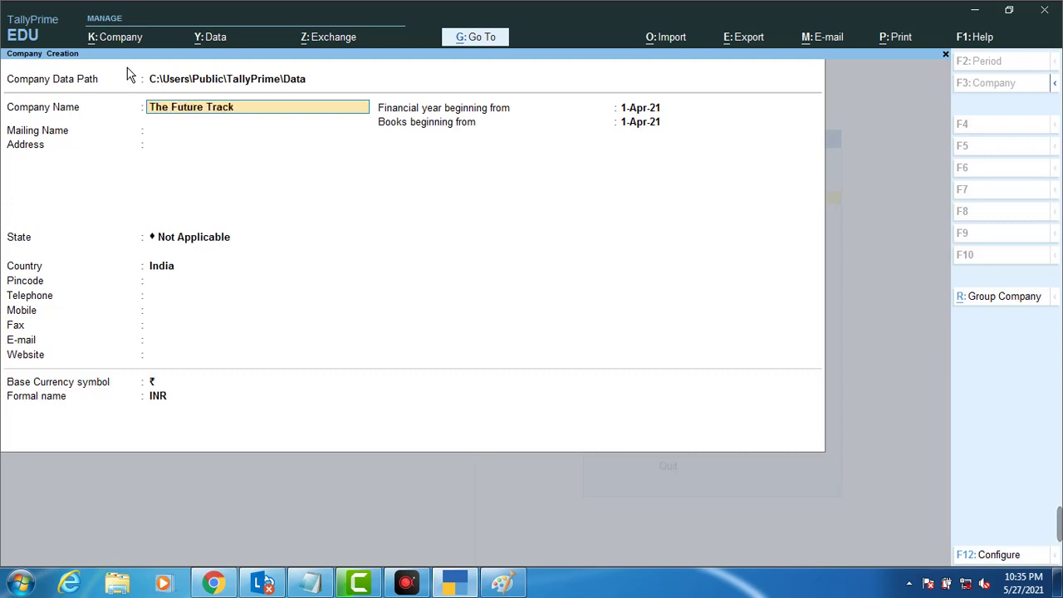
text( Pvt Ltd)
key(Return)
key(Return)
text(City Center Dhanbad)
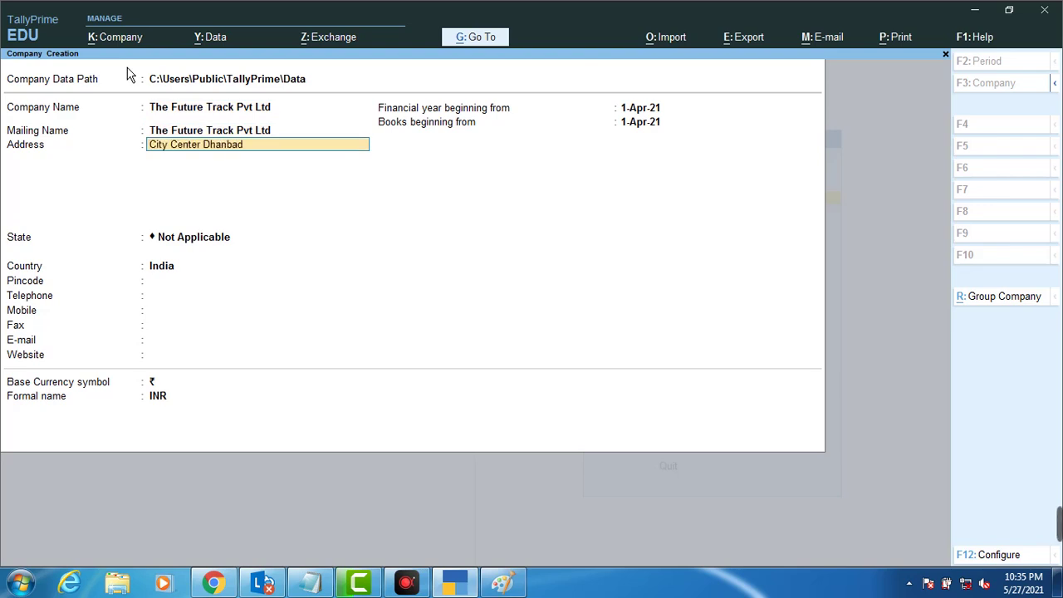
key(Return)
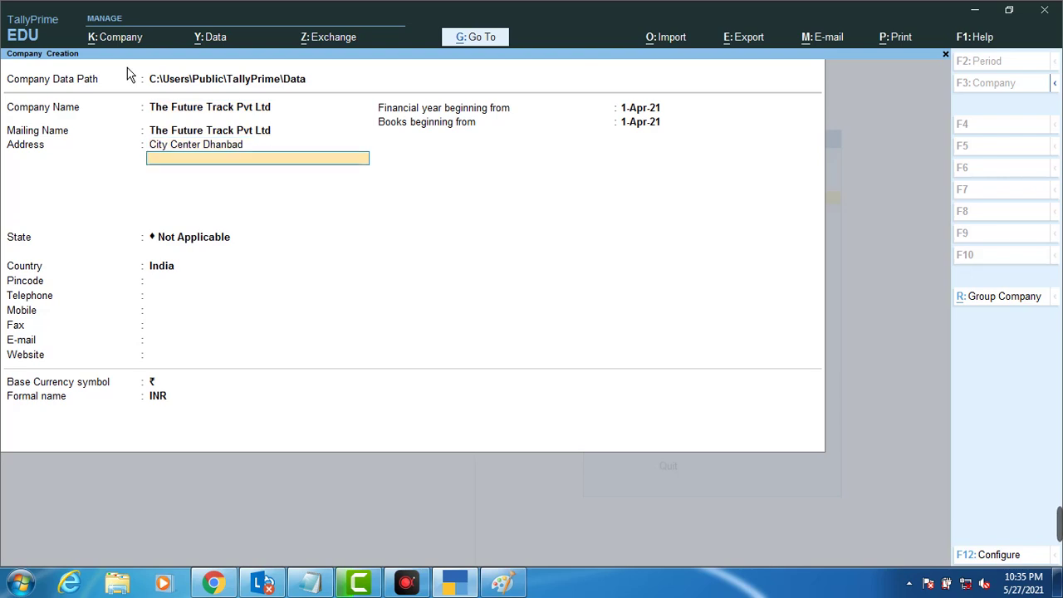
key(Return)
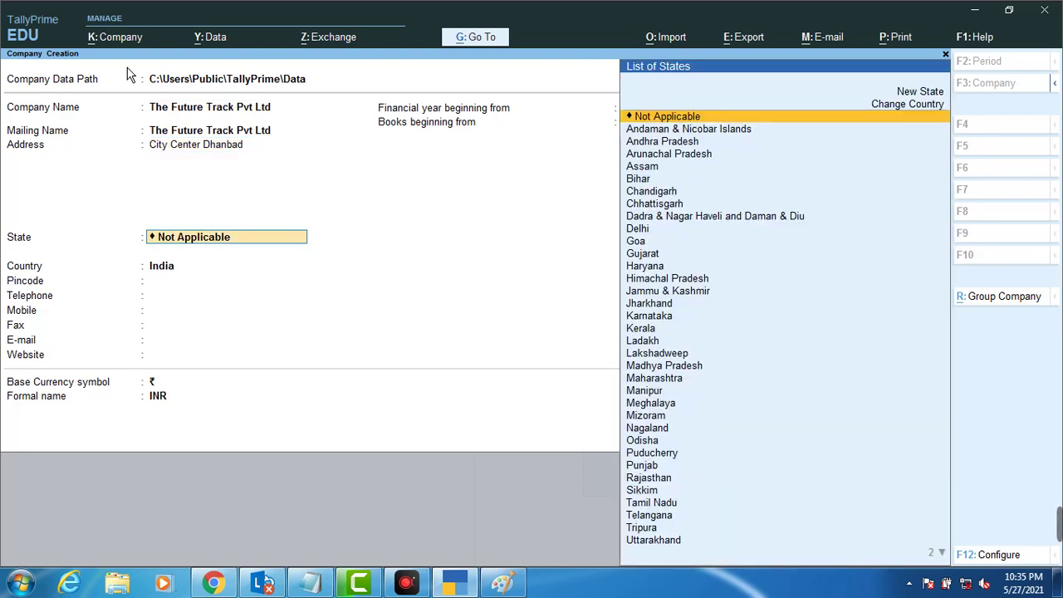
text(Jhar)
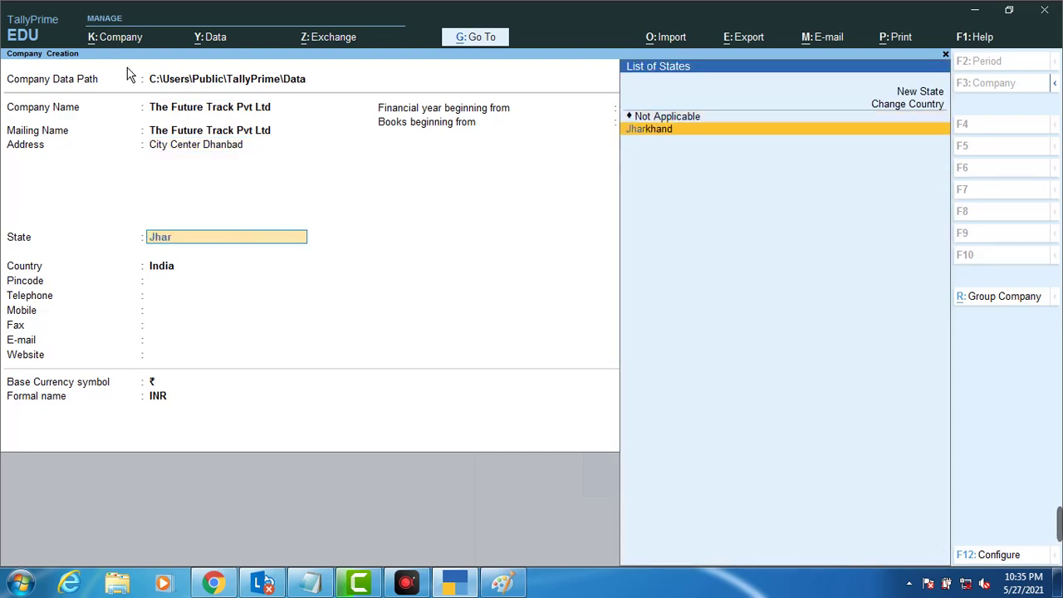
key(Return)
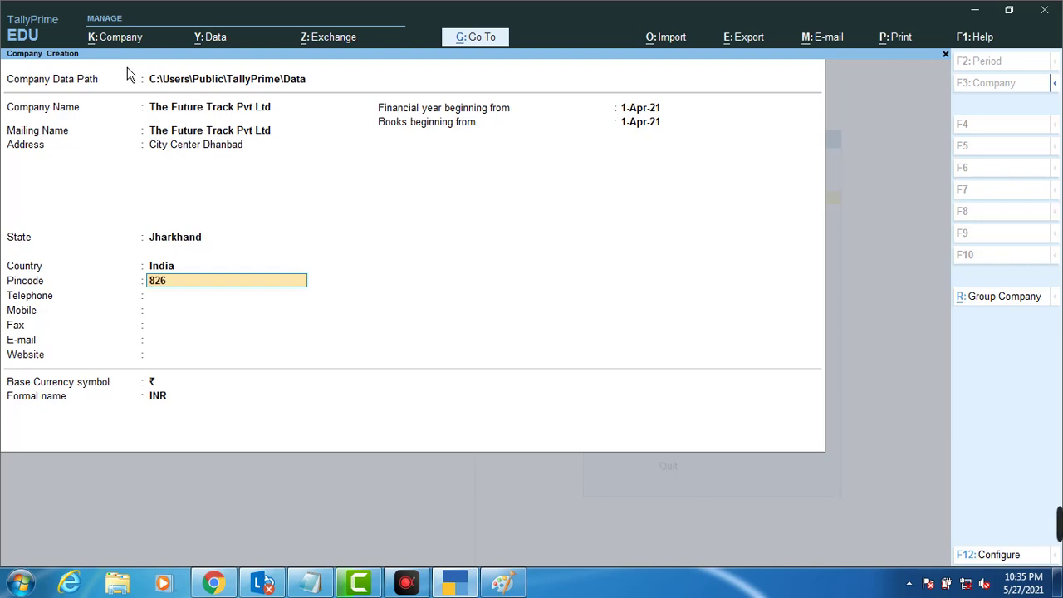
key(Return)
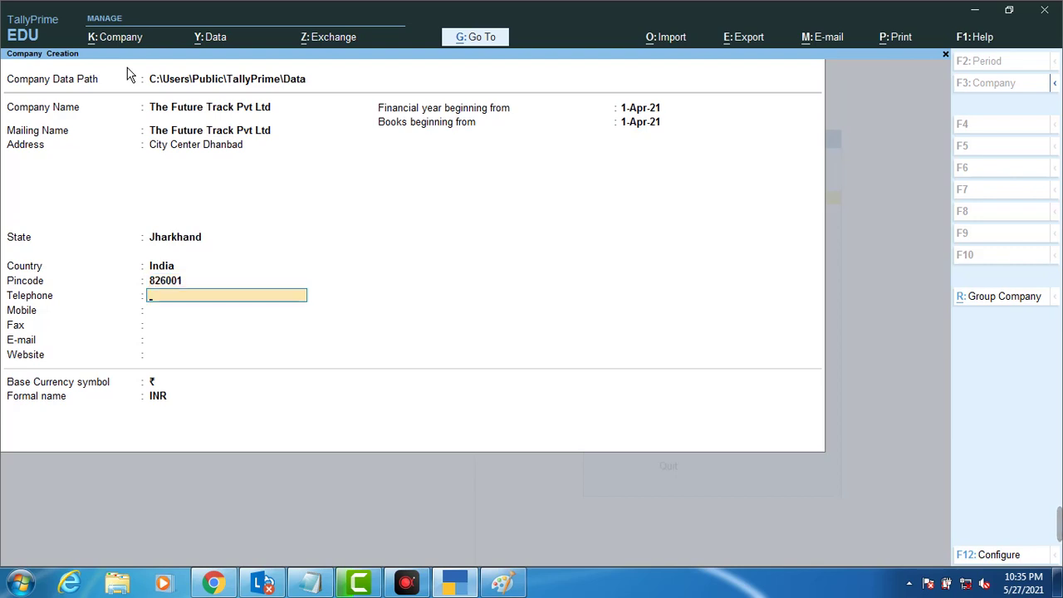
Step: Fill in the company's telephone, mobile and fax numbers and e-mail address
key(Return)
text(23432432)
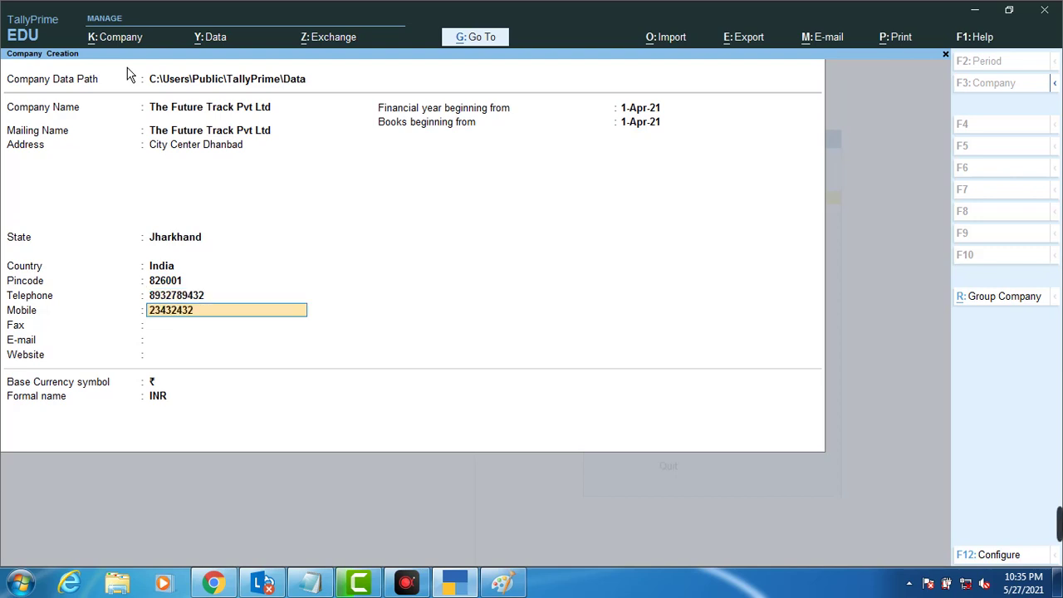
text(4)
key(Return)
text(3432432)
key(Return)
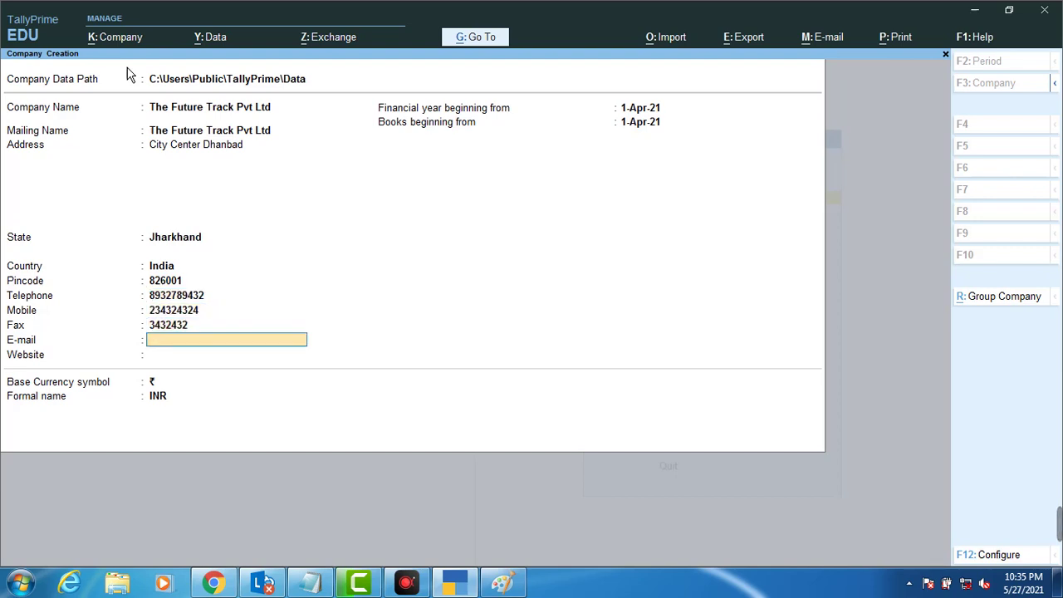
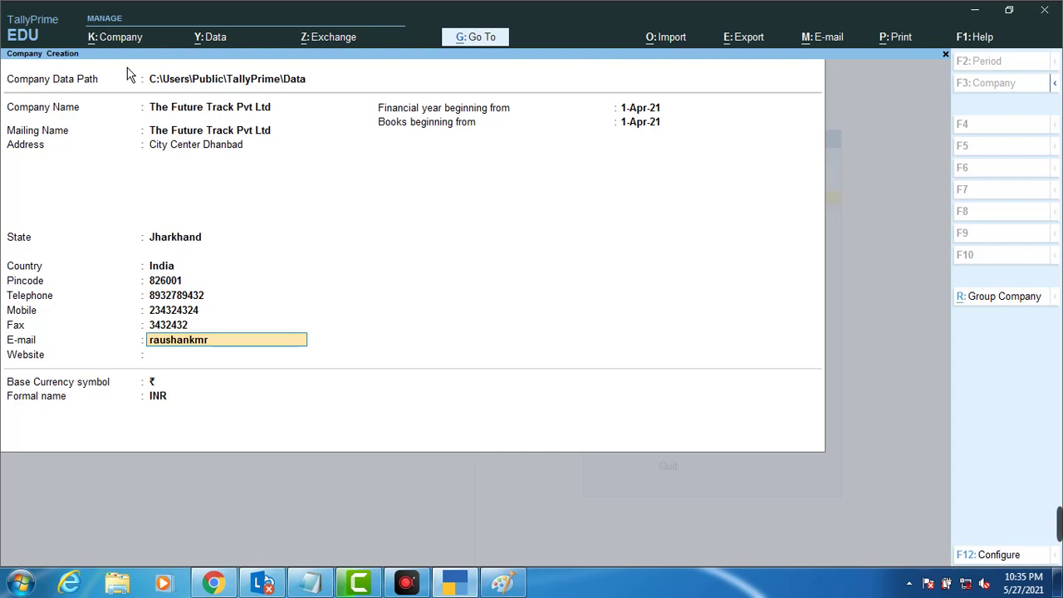
key(Return)
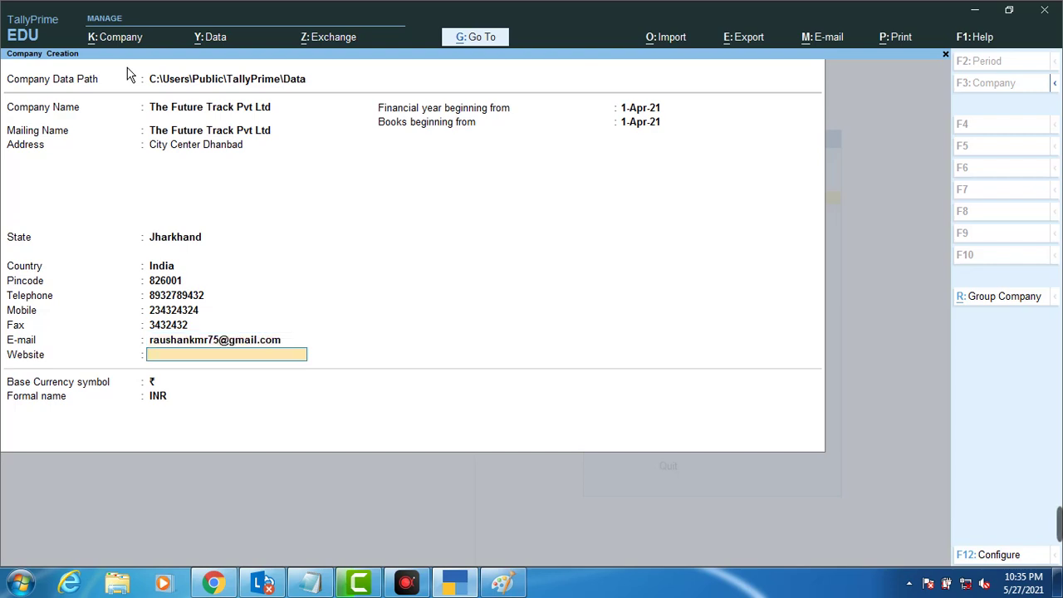
text(www)
text(.thefutur)
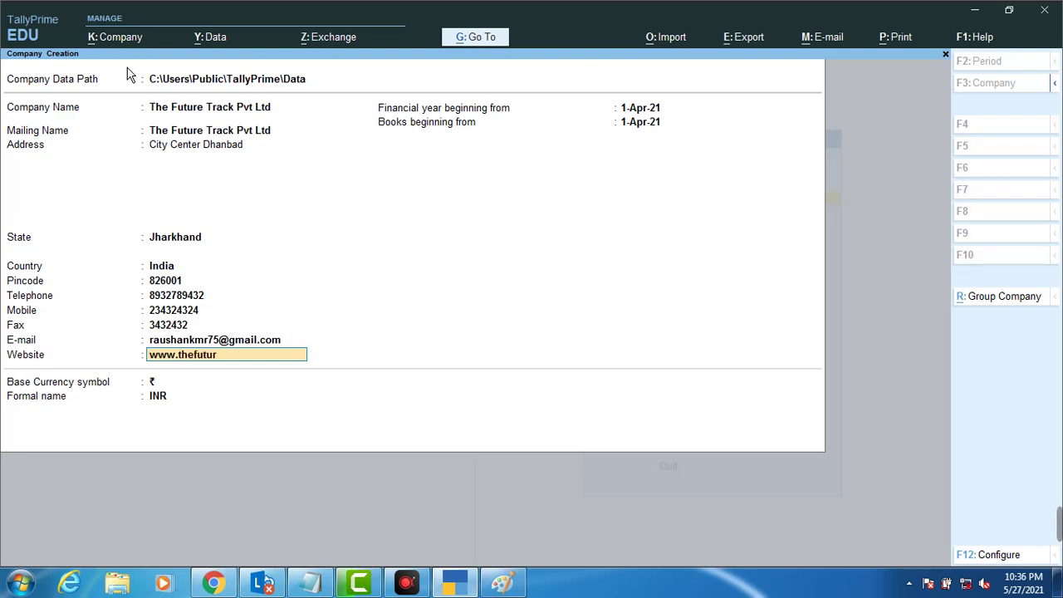
text(etrack.in)
key(Return)
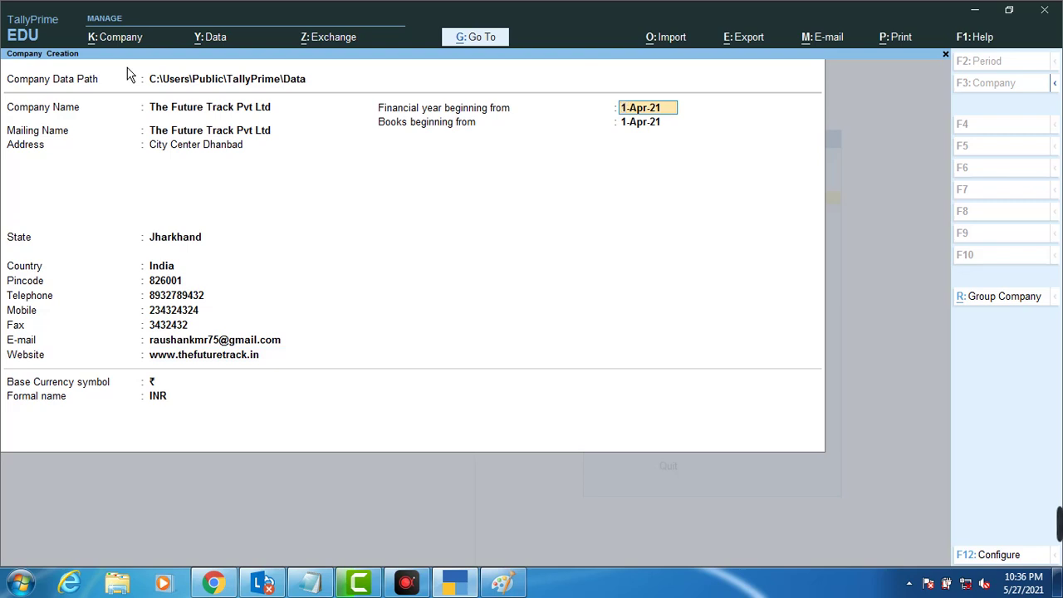
key(Return)
key(Return)
key(Return)
key(Return)
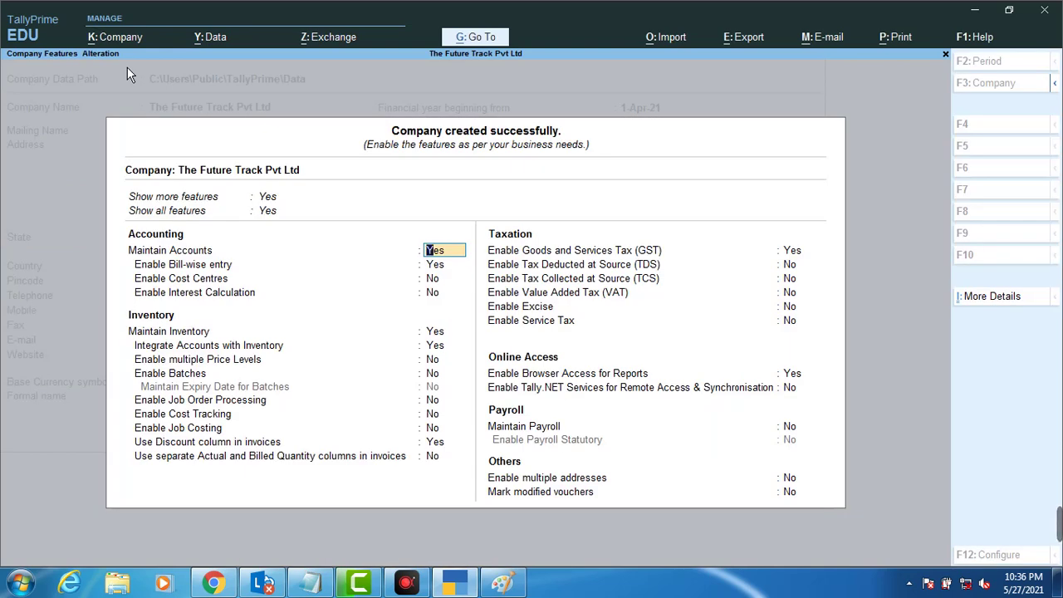
Step: Set Enable GST to No in the company features and accept the settings
key(Return)
key(Return)
key(Return)
key(Return)
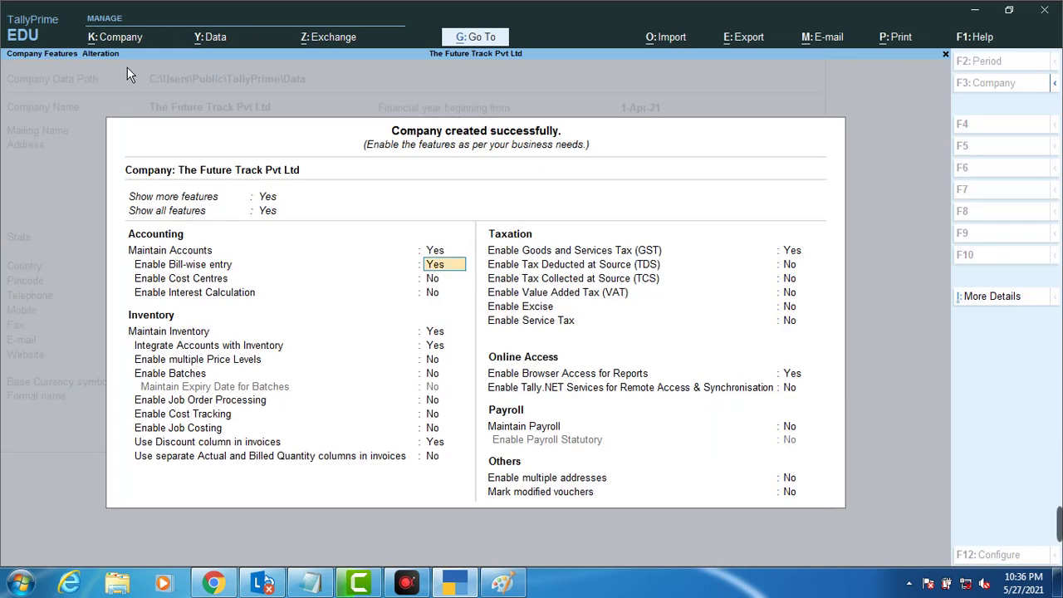
key(Return)
key(Return)
key(Return)
key(Return)
key(Return)
key(Return)
key(Return)
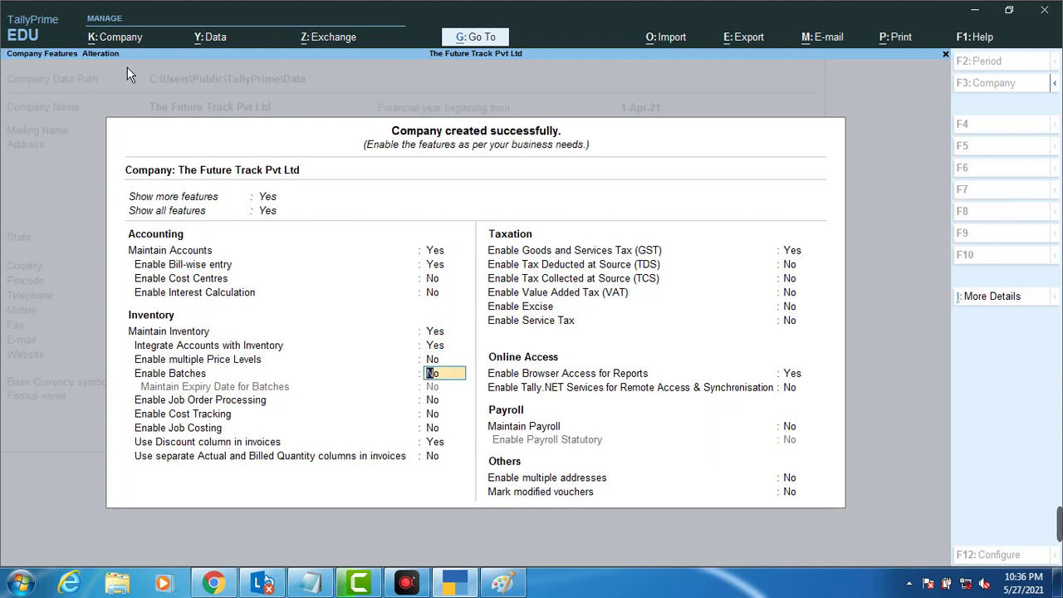
key(Return)
key(Return)
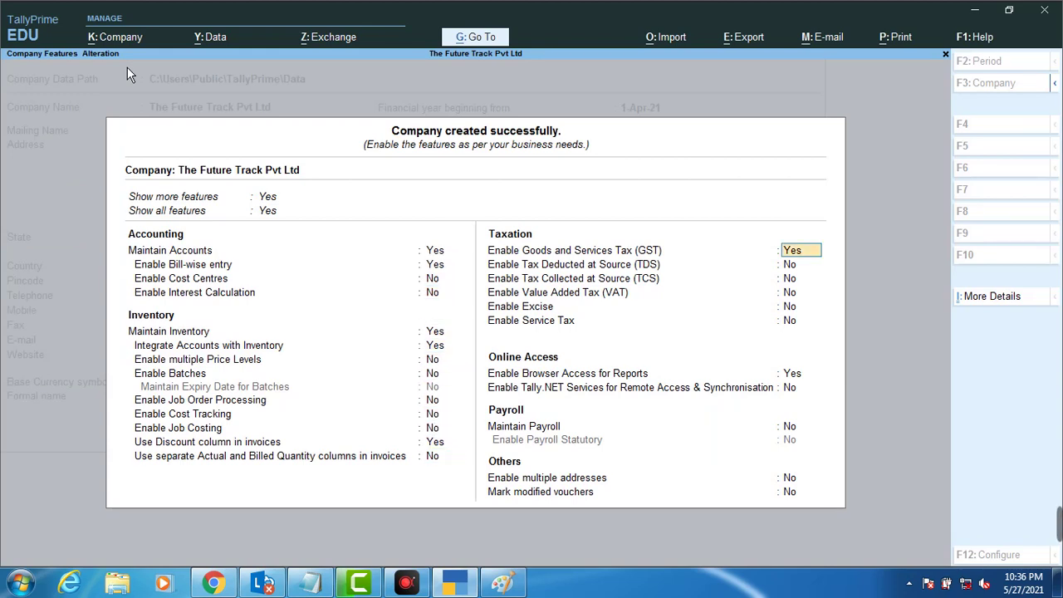
text(n)
key(Return)
key(Return)
key(Return)
key(Return)
key(Return)
key(Return)
key(Return)
key(Return)
key(Return)
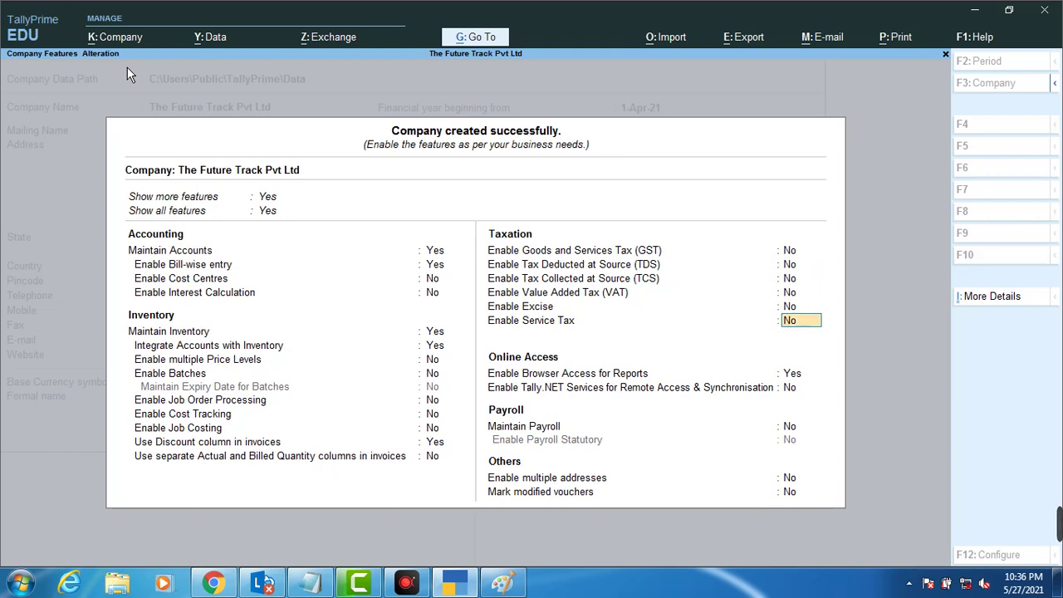
key(Return)
key(Return)
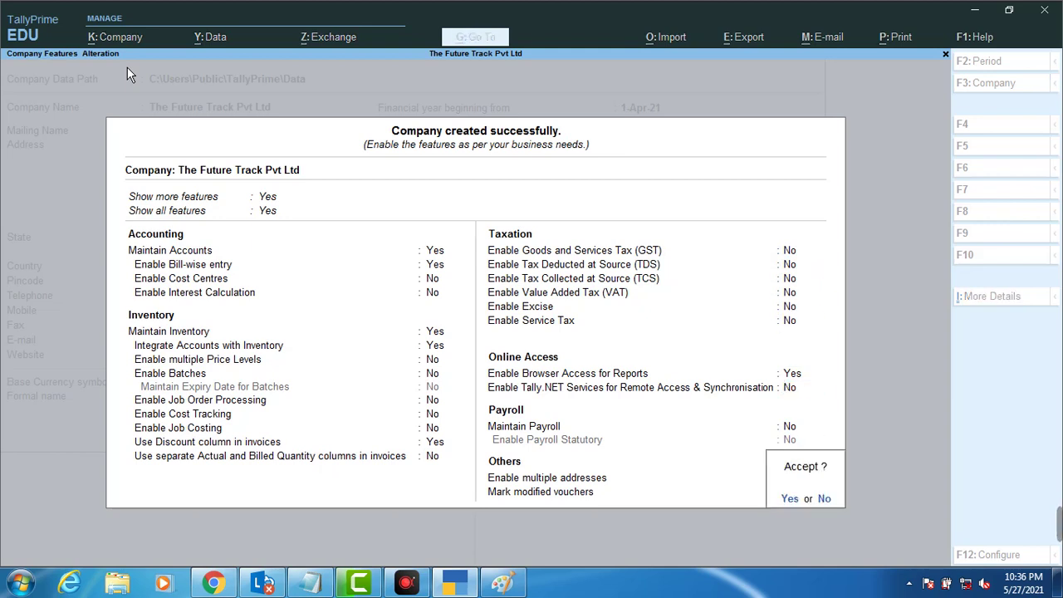
key(Return)
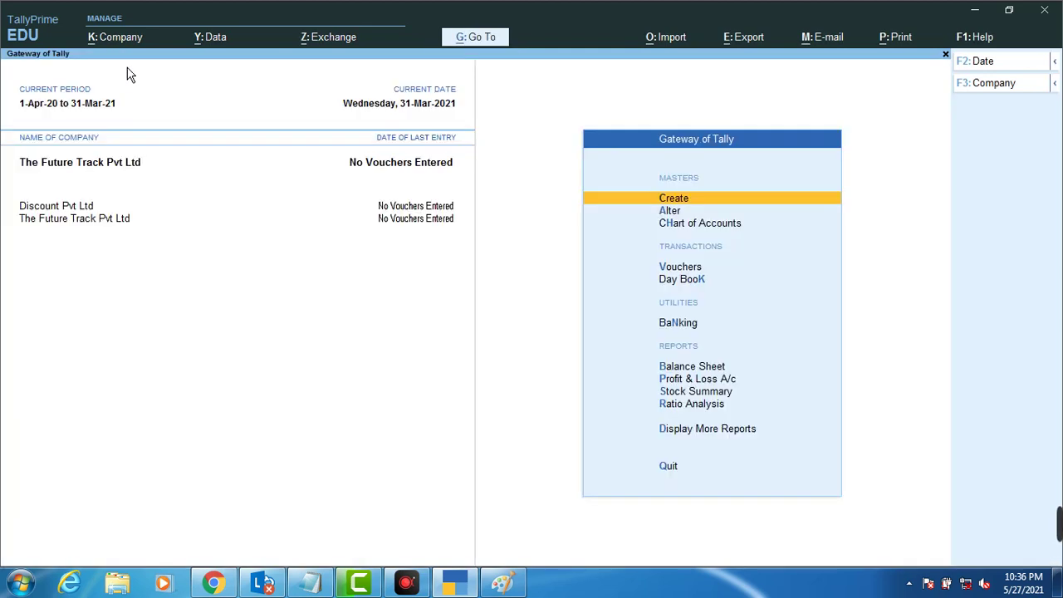
Step: Create a new ledger named Sree Ram Pvt Ltd
key(Return)
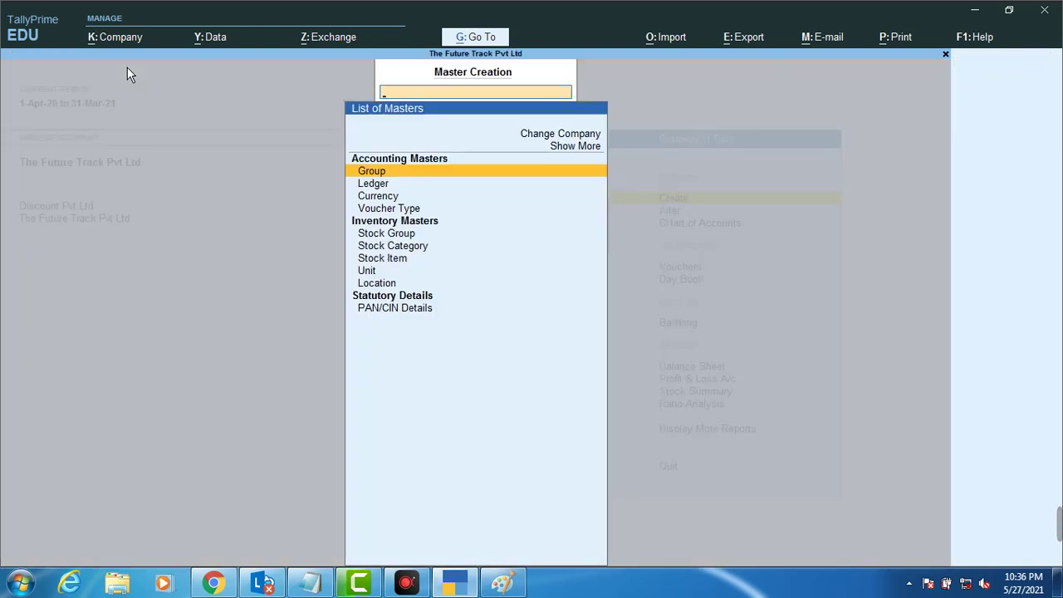
key(Down)
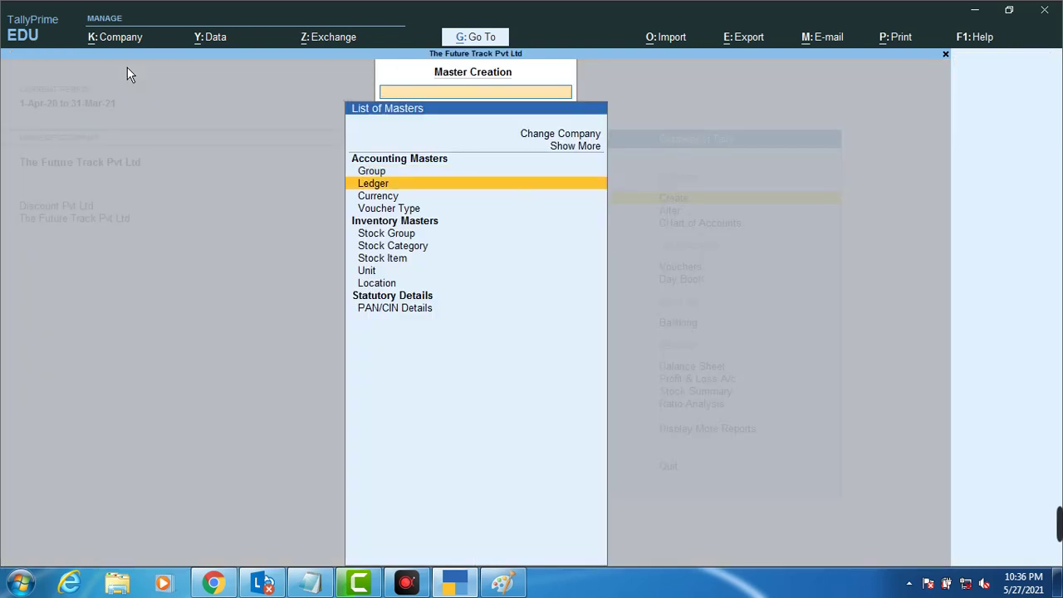
key(Return)
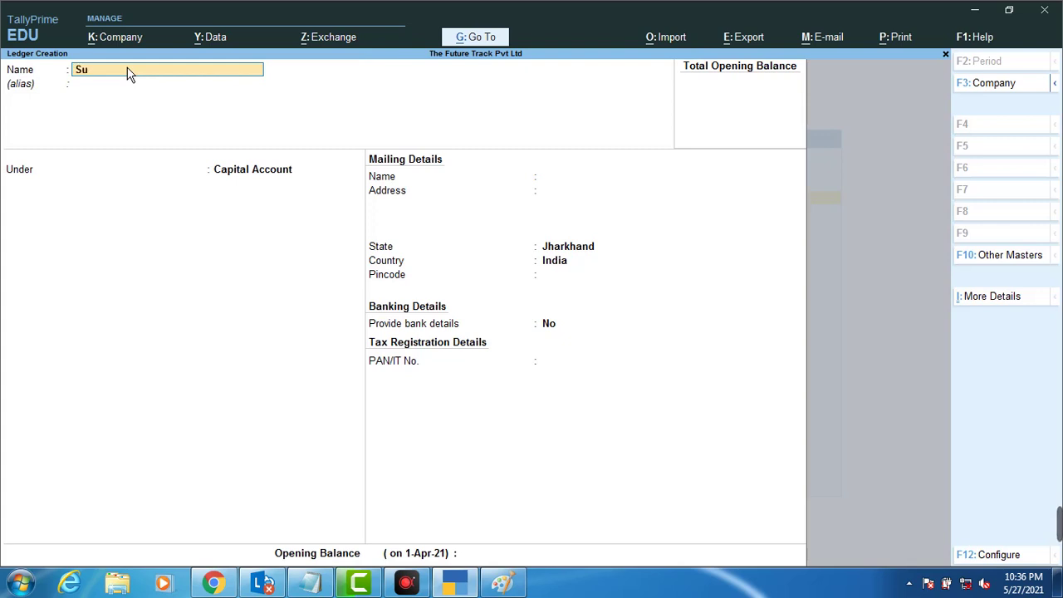
key(BackSpace)
key(BackSpace)
key(BackSpace)
key(BackSpace)
text(Sree Trave)
key(BackSpace)
key(BackSpace)
key(BackSpace)
key(BackSpace)
key(BackSpace)
text(t)
text(Ram Pvt Ltd)
key(Return)
key(Return)
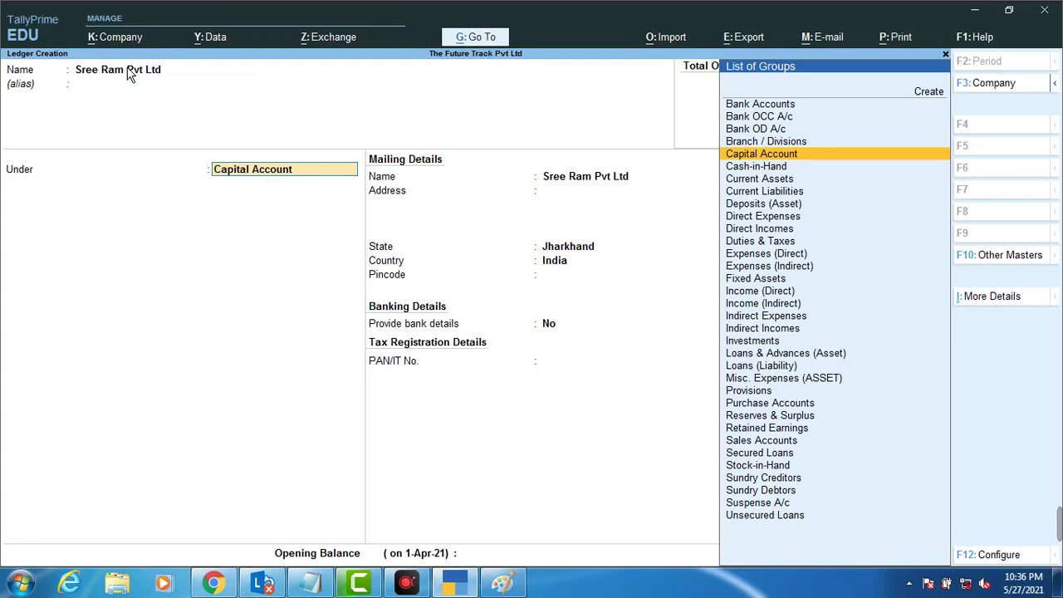
Step: Place the ledger under Sundry Creditors with a 30-day default credit period
text(S)
key(Down)
key(Down)
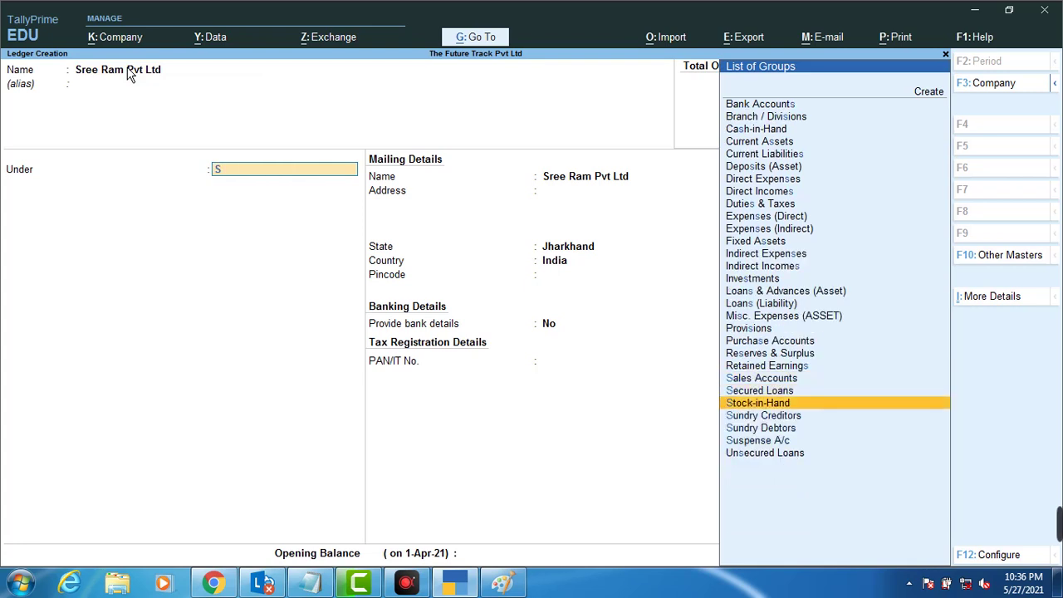
key(Down)
key(Return)
key(Return)
key(Return)
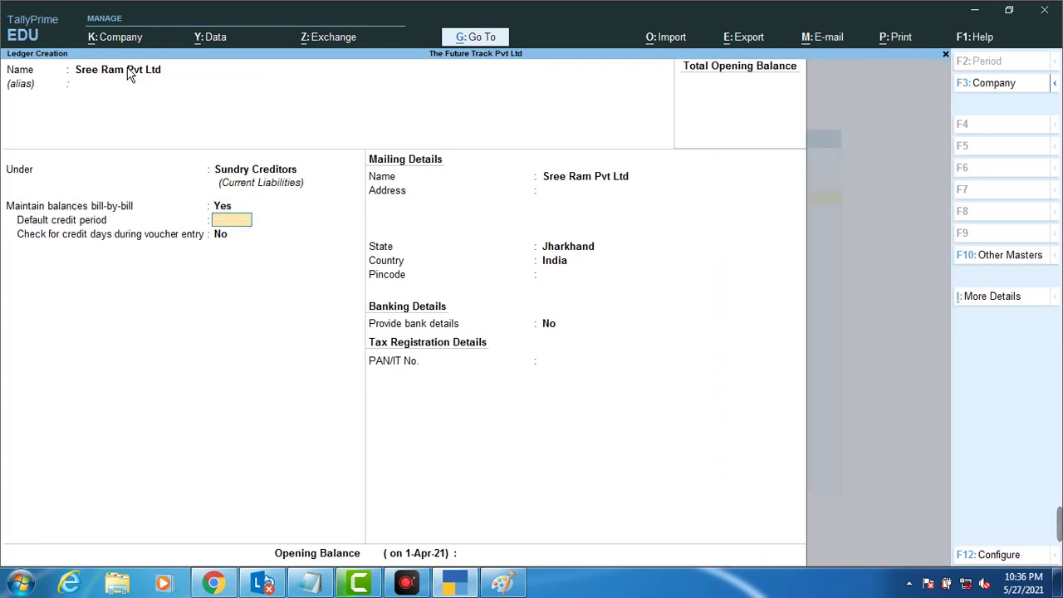
key(BackSpace)
text(30)
key(Return)
key(Return)
key(Return)
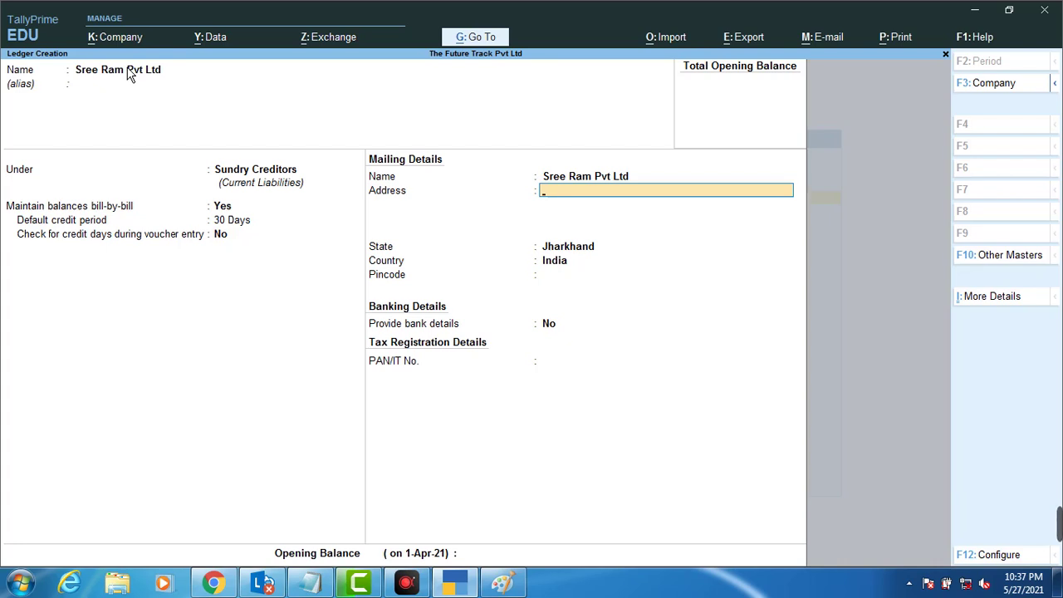
Step: Enter the ledger's mailing address and pincode, keeping state Jharkhand
text(Hirapur Dhanbad)
key(Return)
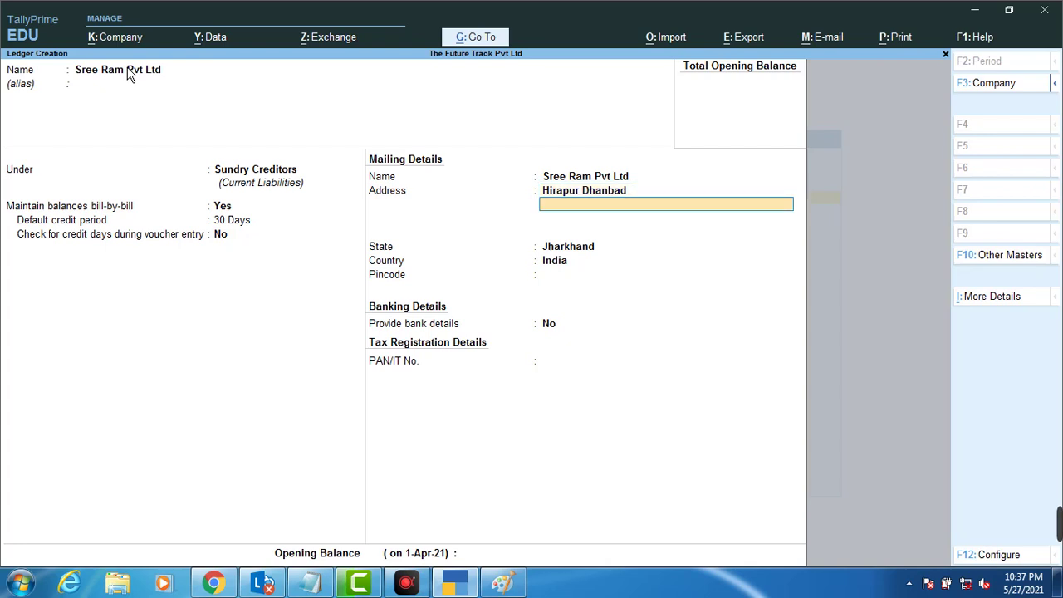
key(Return)
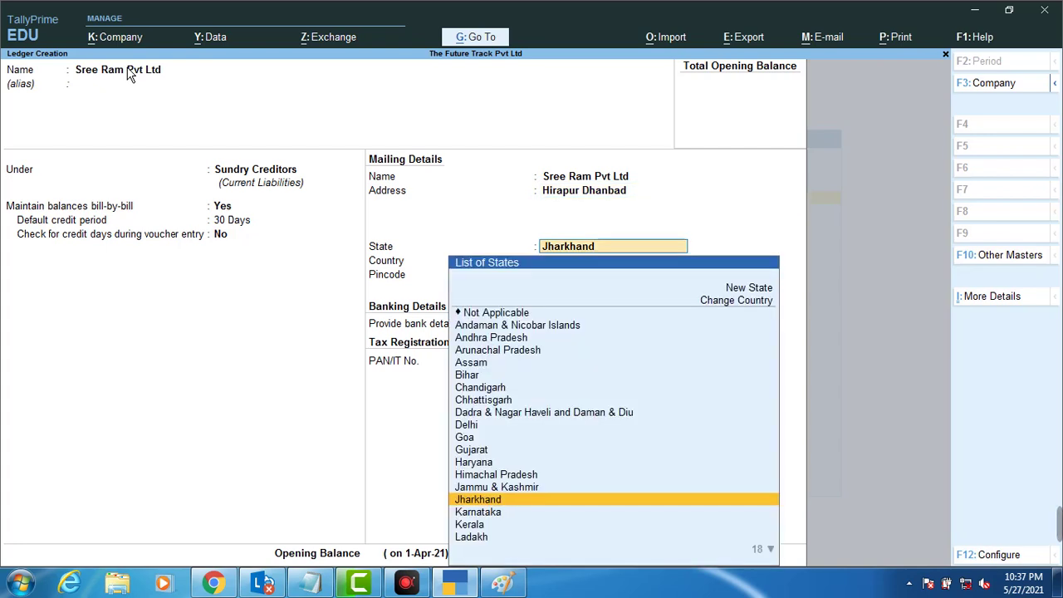
key(Return)
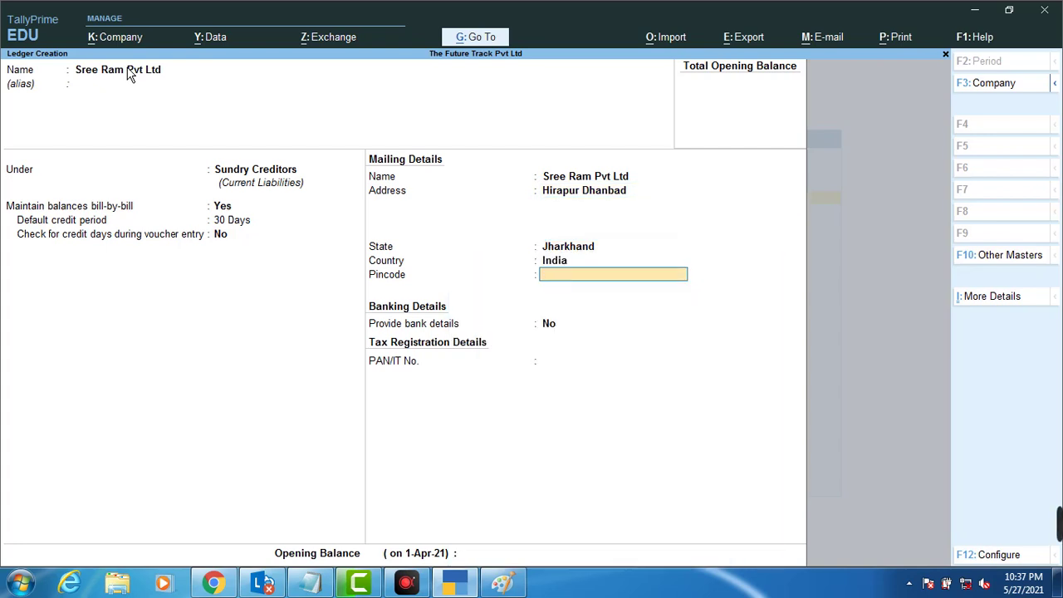
text(826001)
key(Return)
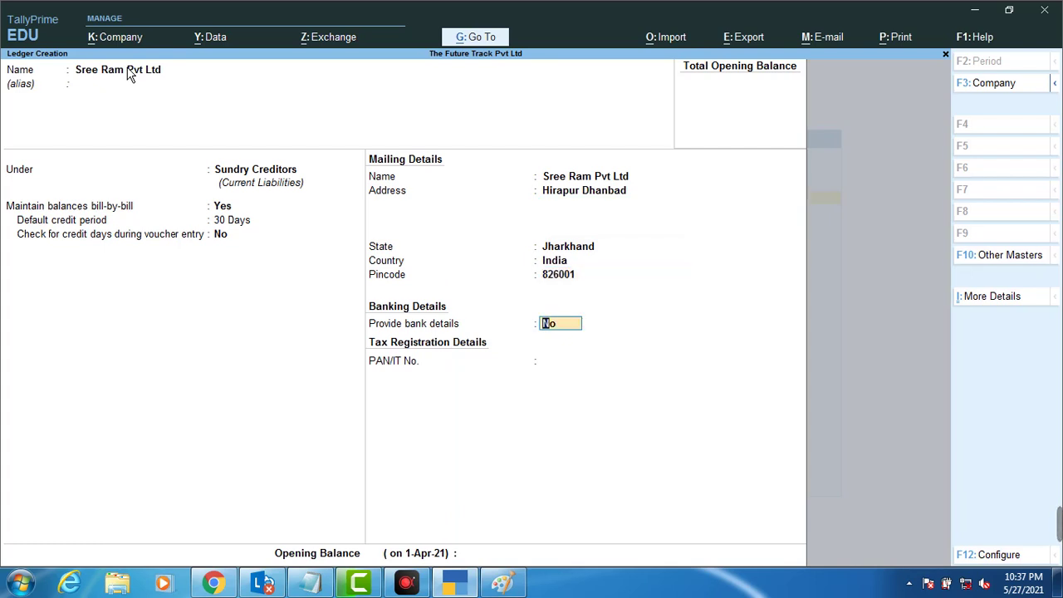
Step: Enable cheque bank details with A/c Payee crossing and save the ledger
key(y)
key(Down)
key(Down)
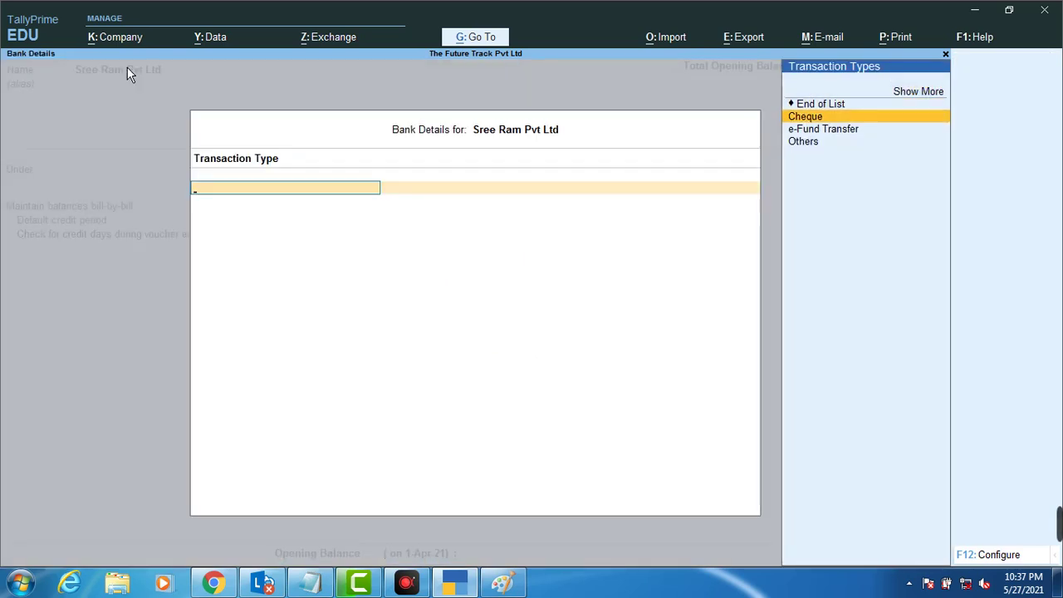
key(Return)
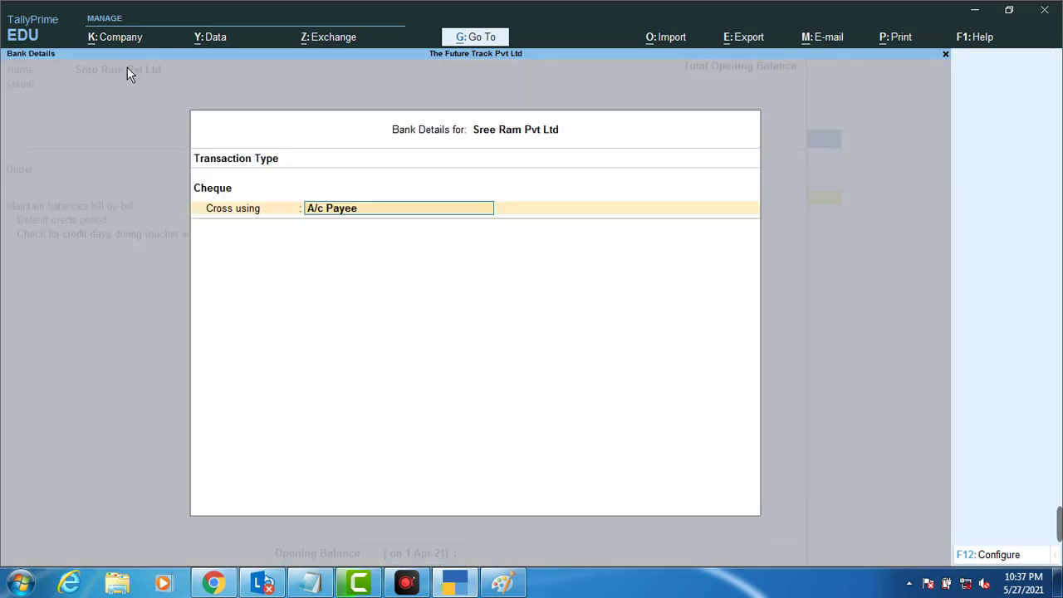
key(Return)
key(Return)
key(Return)
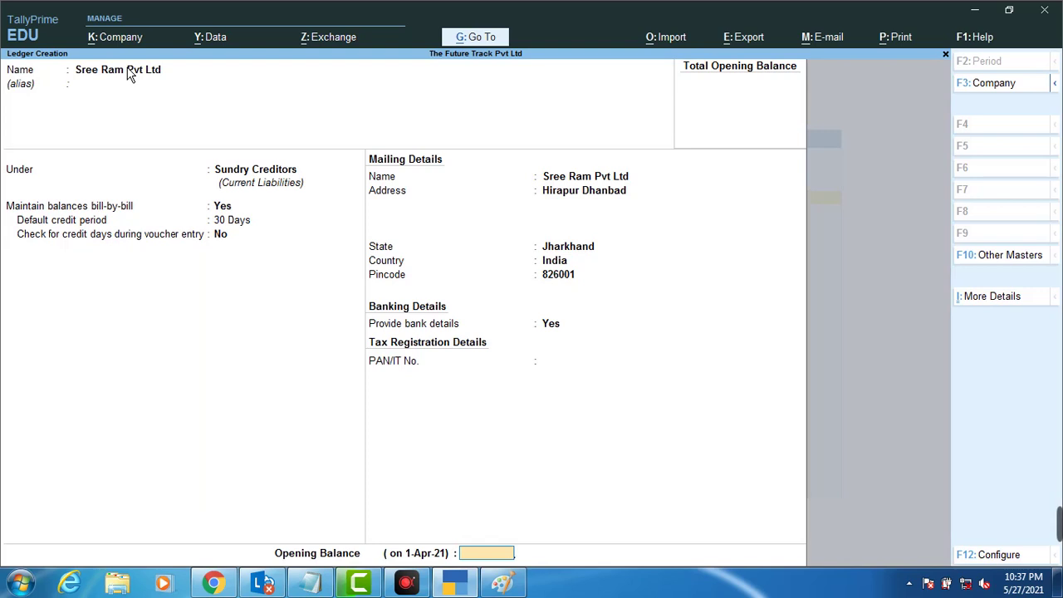
key(Return)
key(Return)
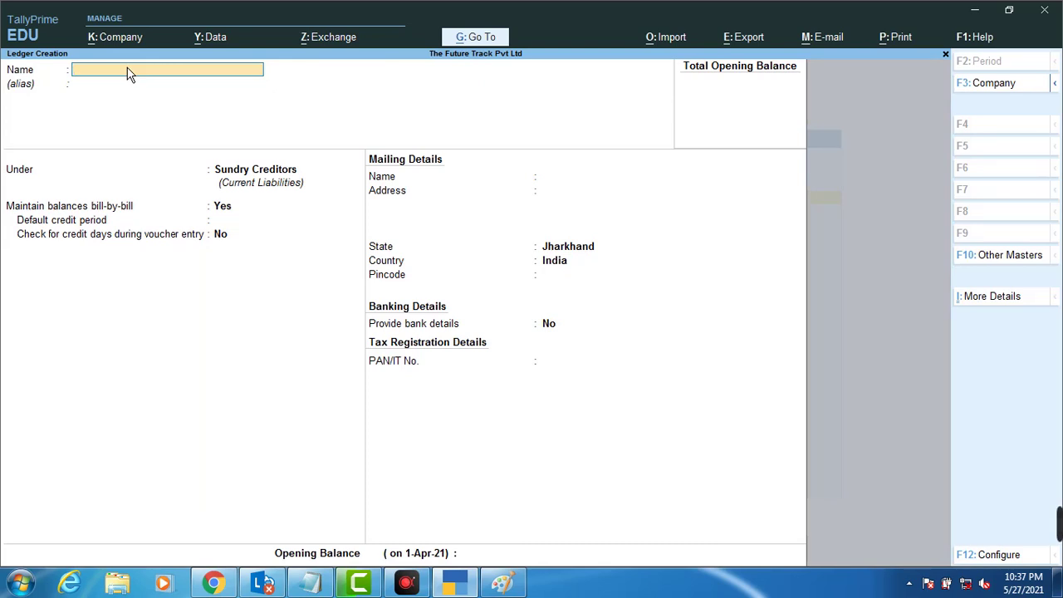
Step: Quit the blank ledger form and create the simple unit pcs
key(Escape)
key(y)
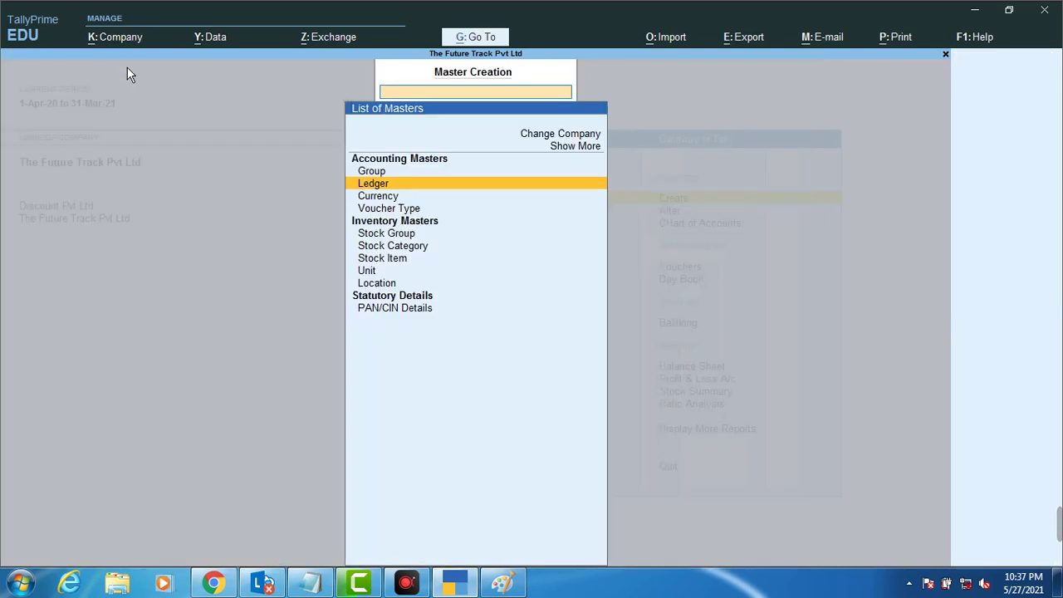
key(Down)
key(Down)
key(Down)
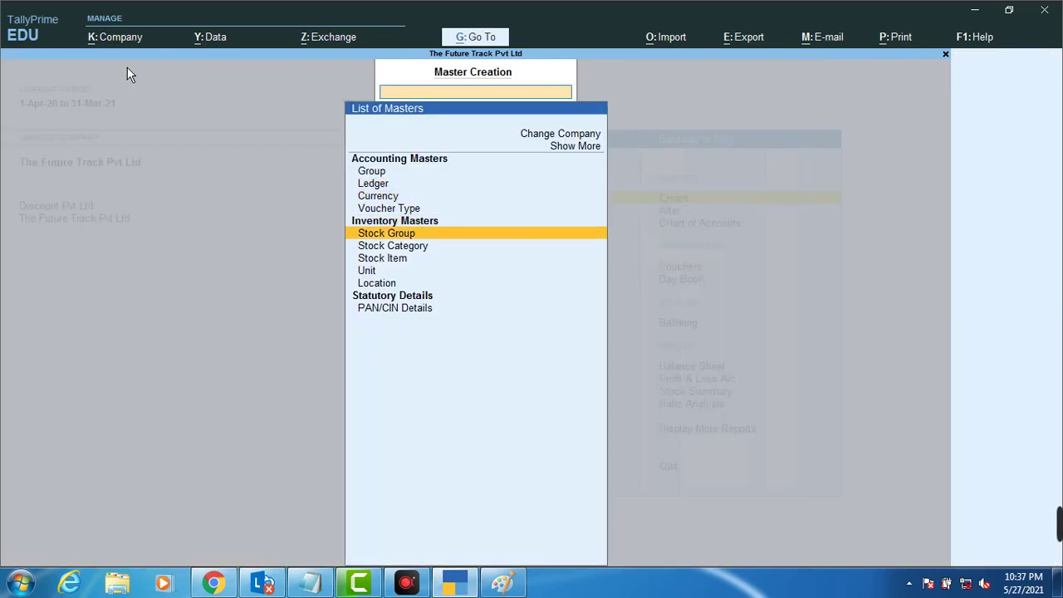
key(Down)
key(Down)
key(Down)
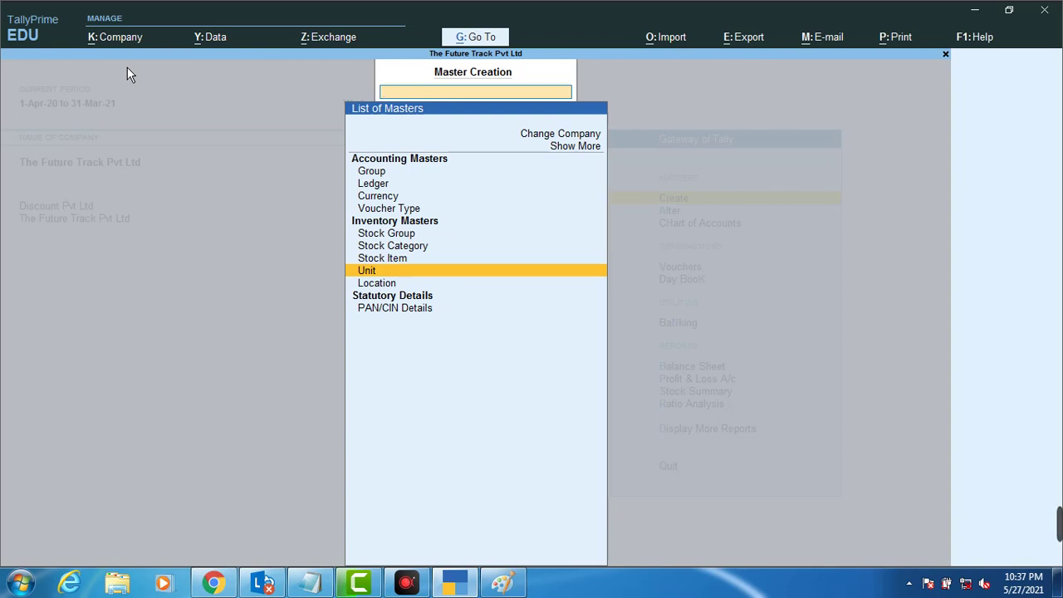
key(Return)
text(pcs)
key(Return)
key(Return)
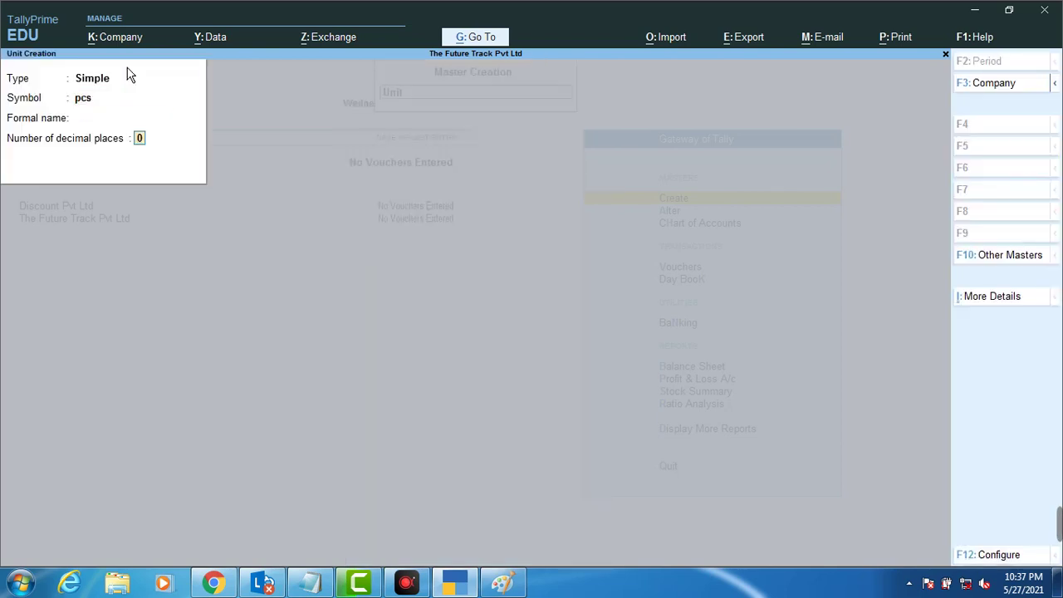
key(Return)
key(Return)
Step: Create unit kg with 3 decimal places and return to the Gateway of Tally
text(kg)
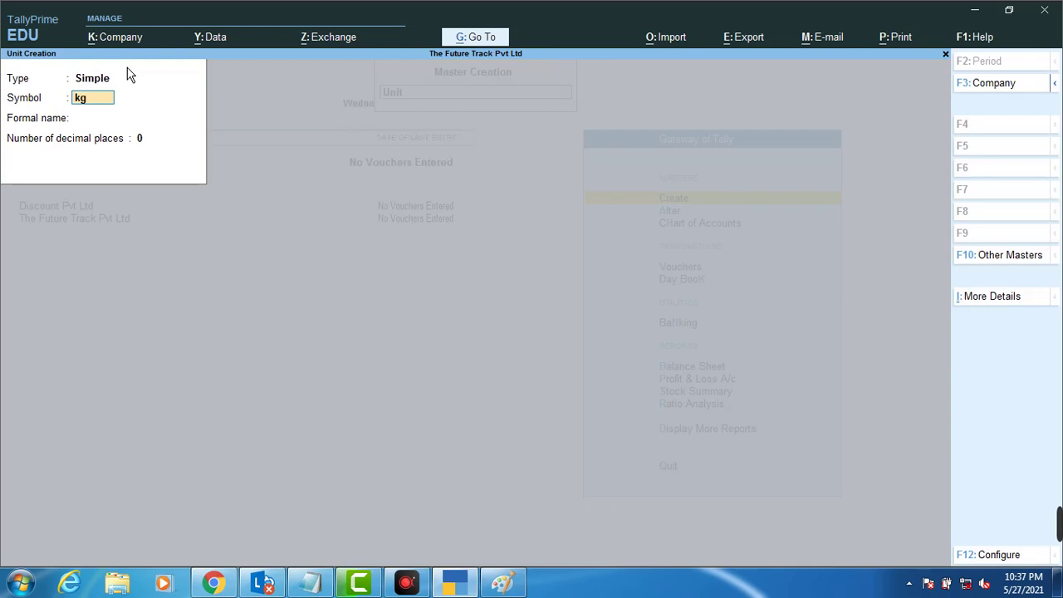
key(Return)
key(Return)
text(3)
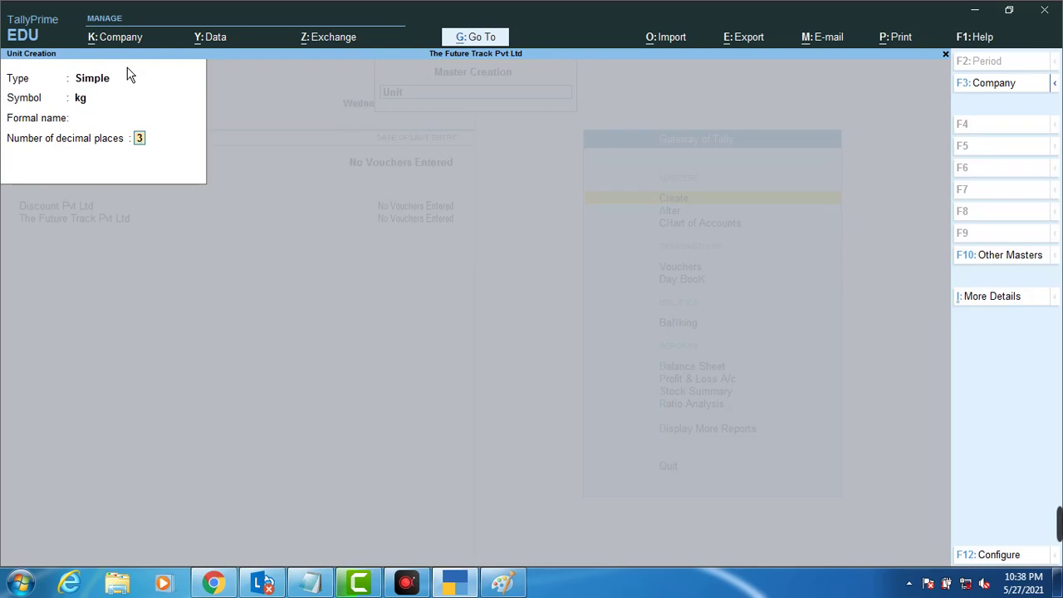
key(Return)
key(Return)
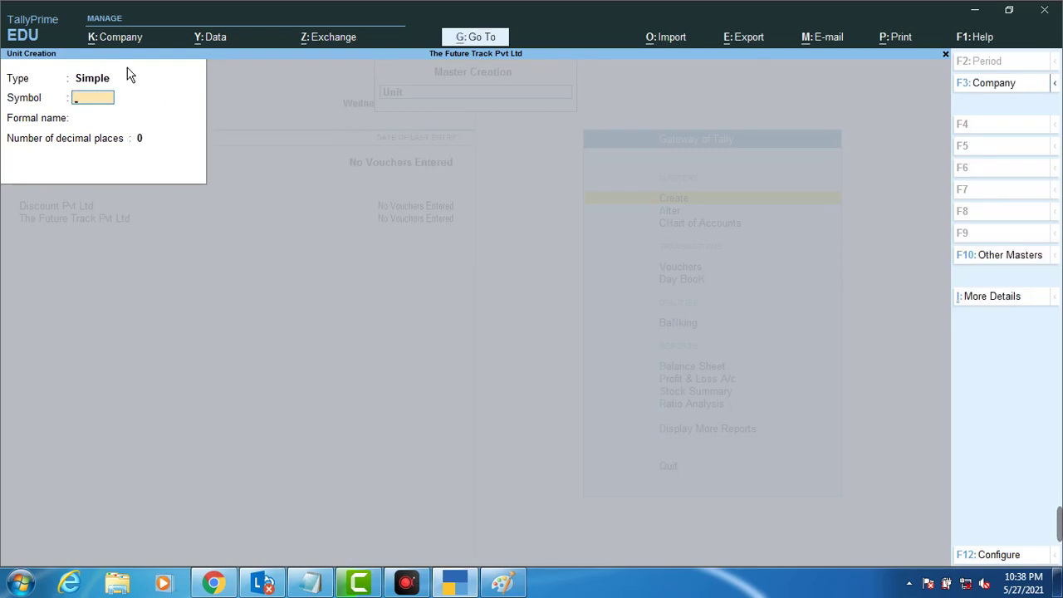
key(Escape)
key(Return)
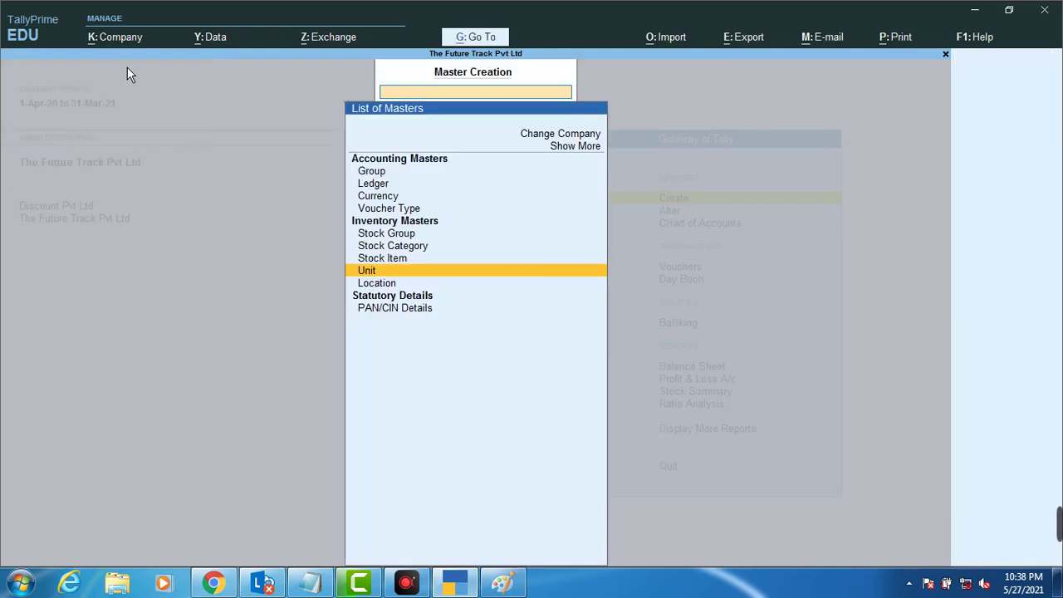
key(Escape)
key(Down)
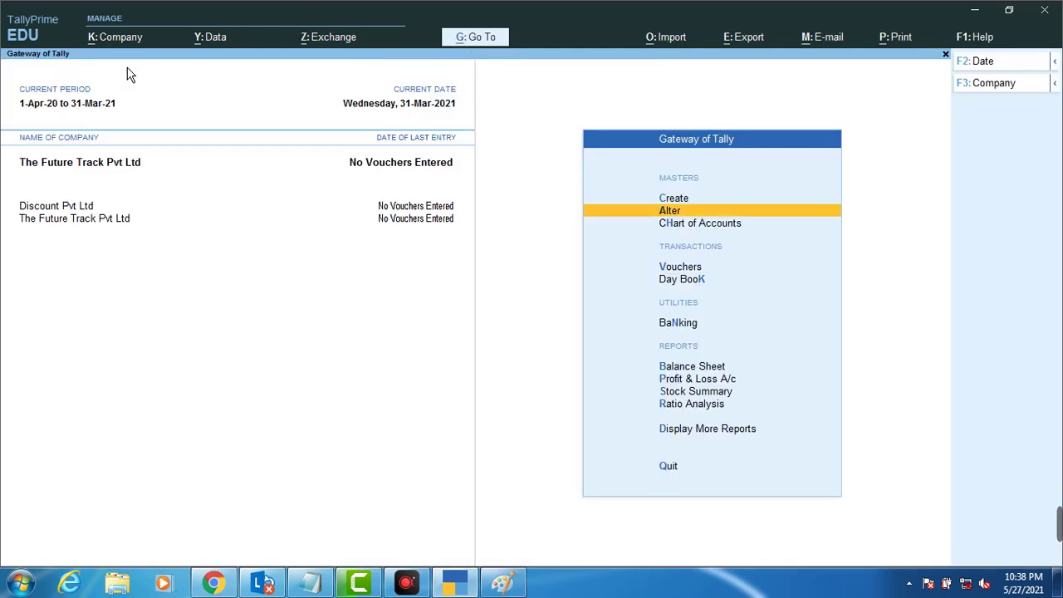
Step: Start a new stock item named Computer
key(Up)
key(Return)
key(Down)
key(Down)
key(Down)
key(Down)
key(Down)
key(Down)
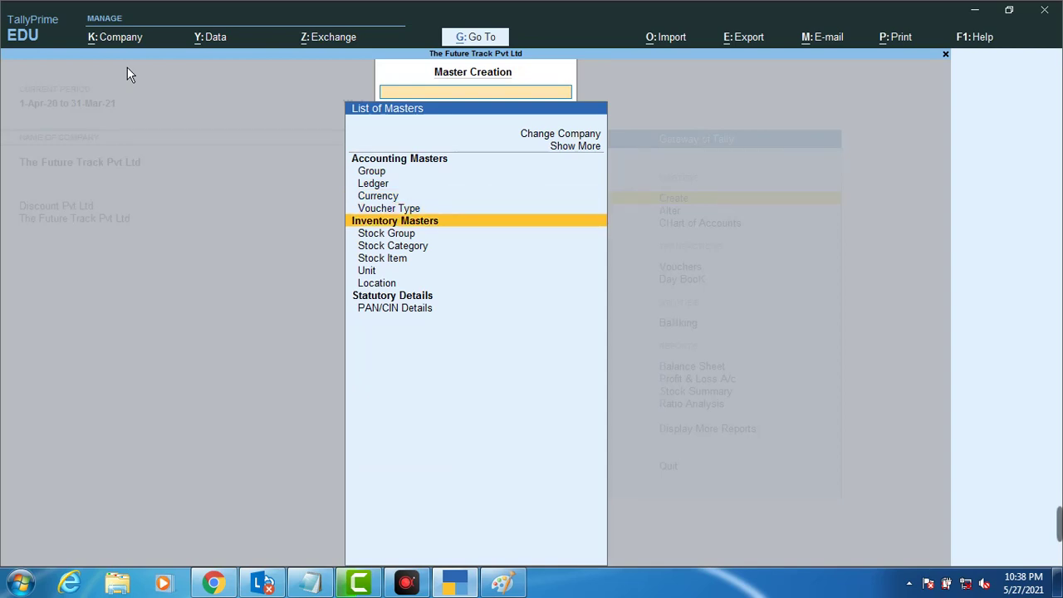
key(Return)
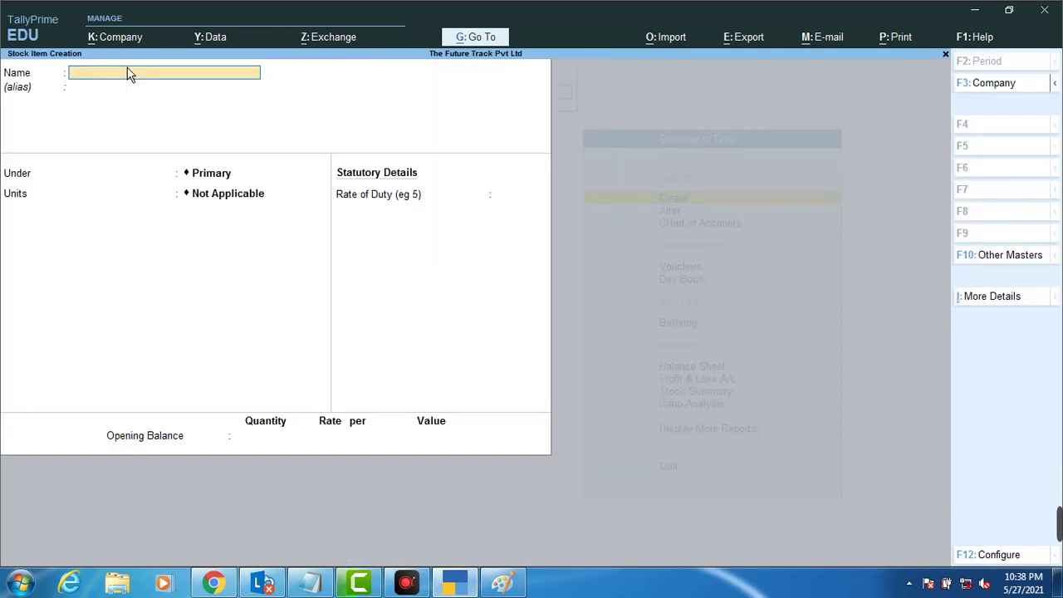
text(Computer)
key(Return)
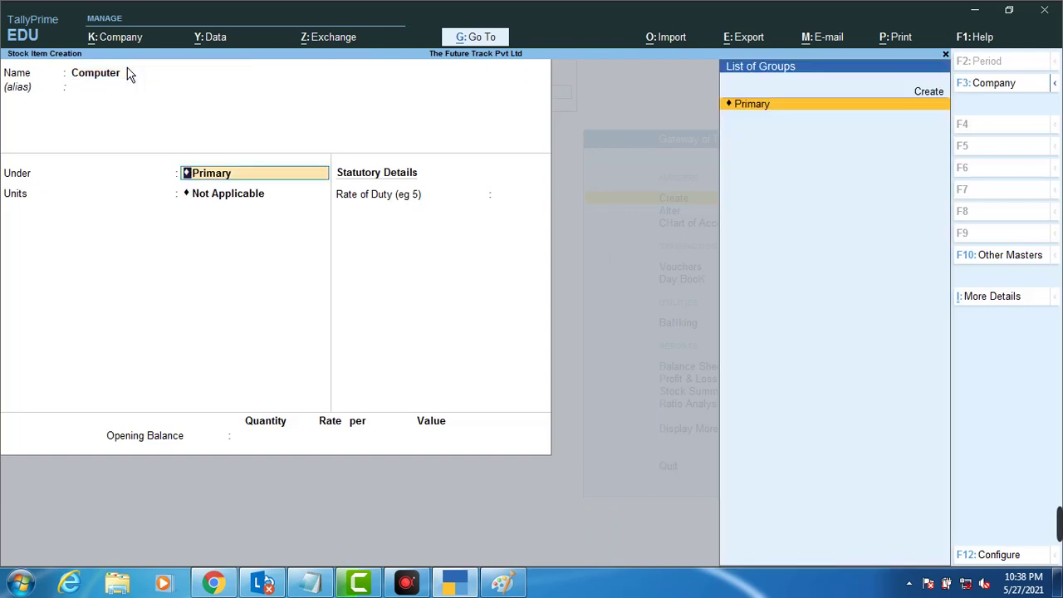
Step: Keep Computer under Primary with unit Pcs, accept it, and return to the Gateway
key(Return)
key(Down)
key(Down)
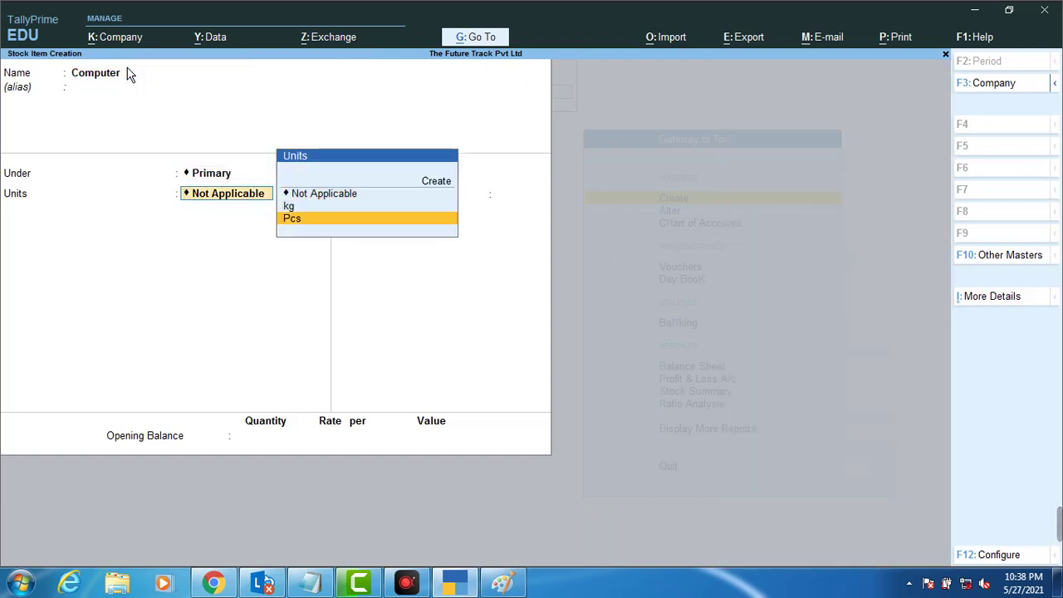
key(Return)
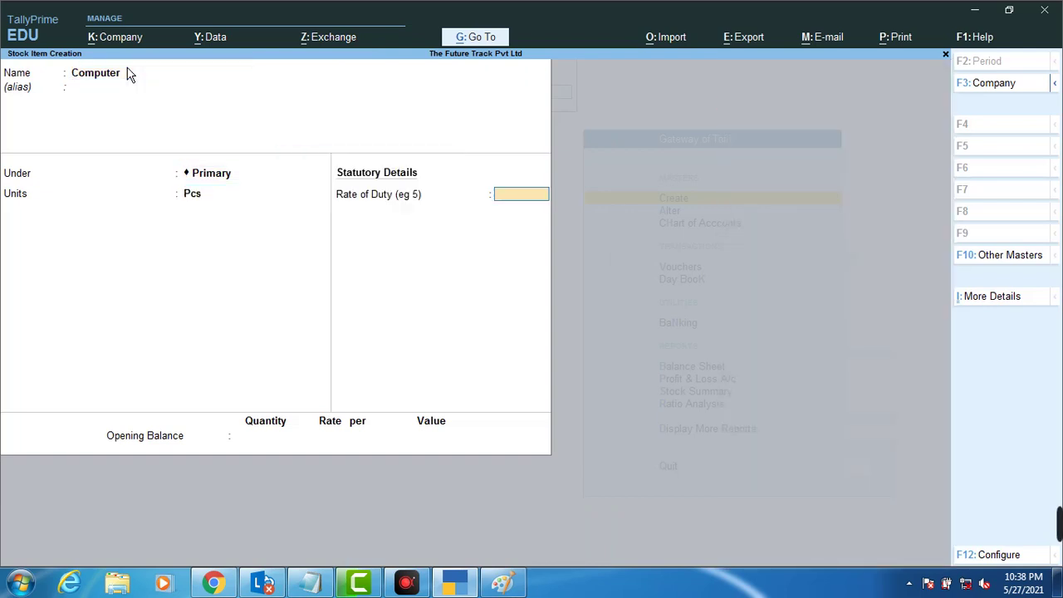
key(Return)
key(Return)
key(Return)
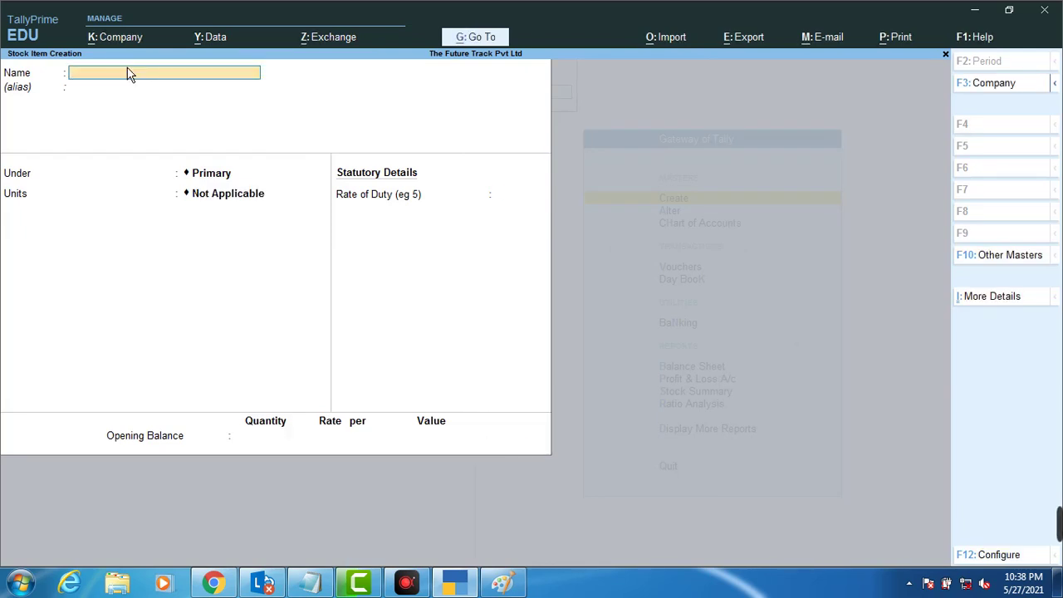
key(Escape)
key(Return)
key(Escape)
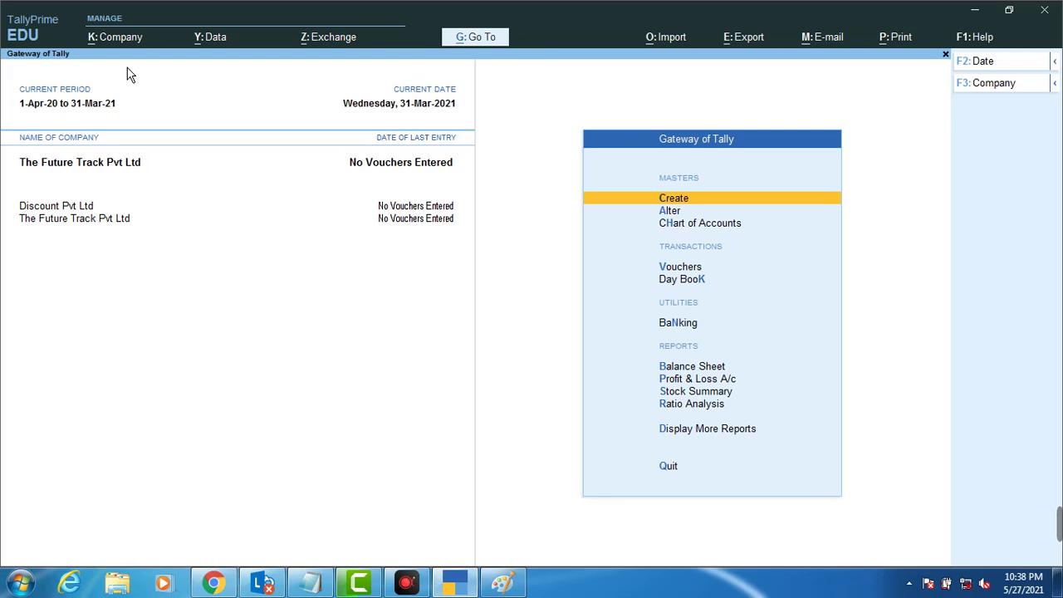
key(Down)
key(Down)
key(Down)
Step: Open voucher entry, showing blank Payment voucher No. 1 dated 31-Mar-21
key(Return)
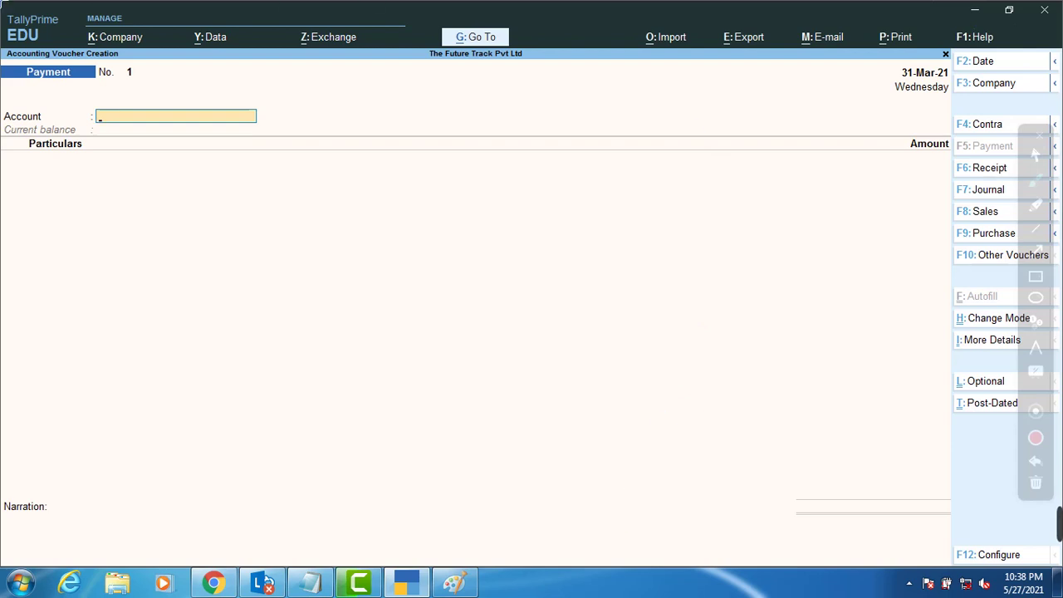
click(323, 307)
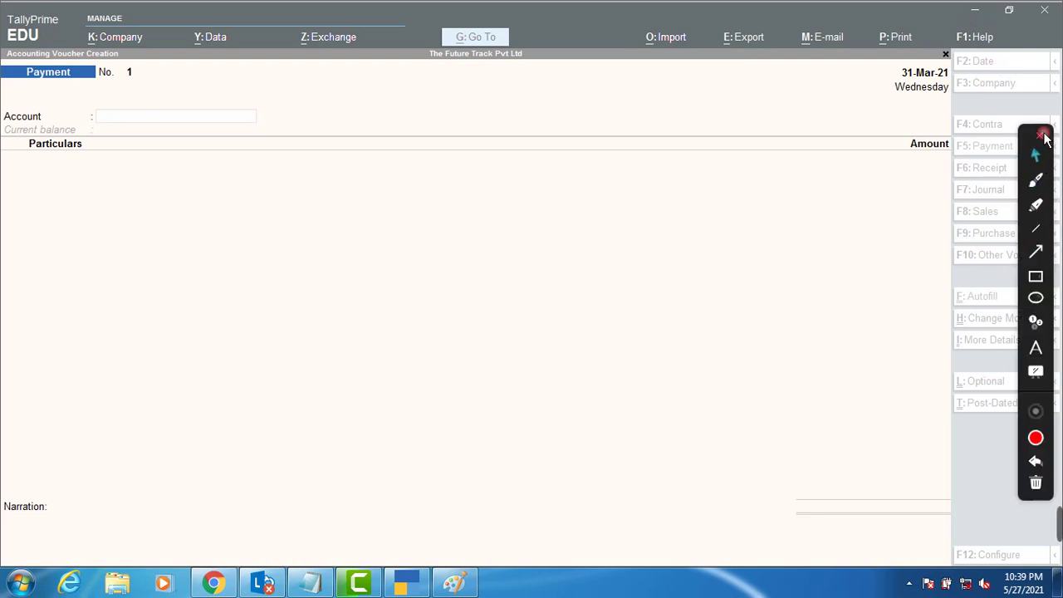
click(1043, 136)
click(504, 583)
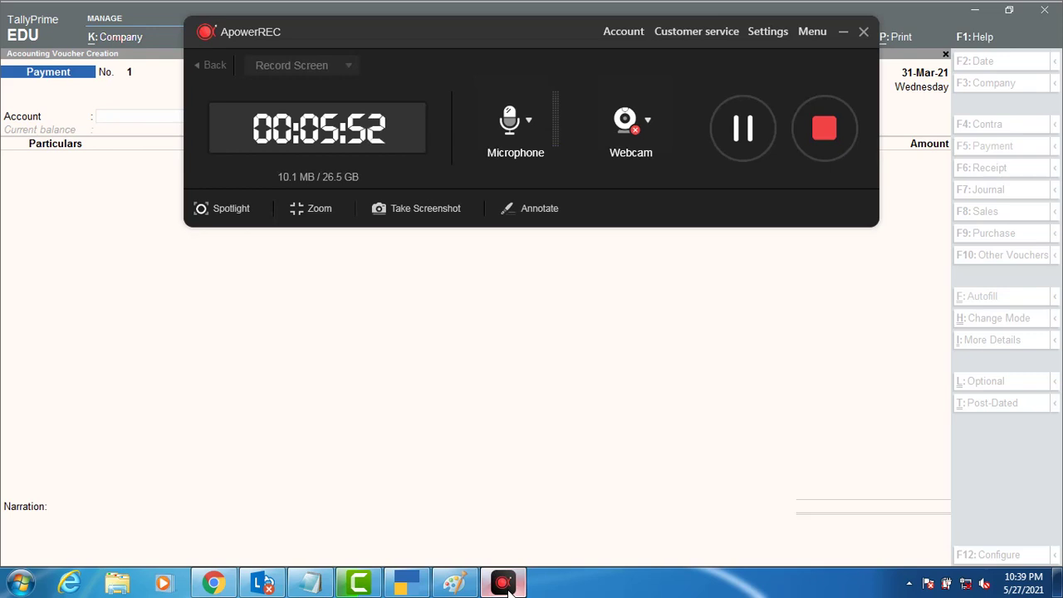
click(842, 34)
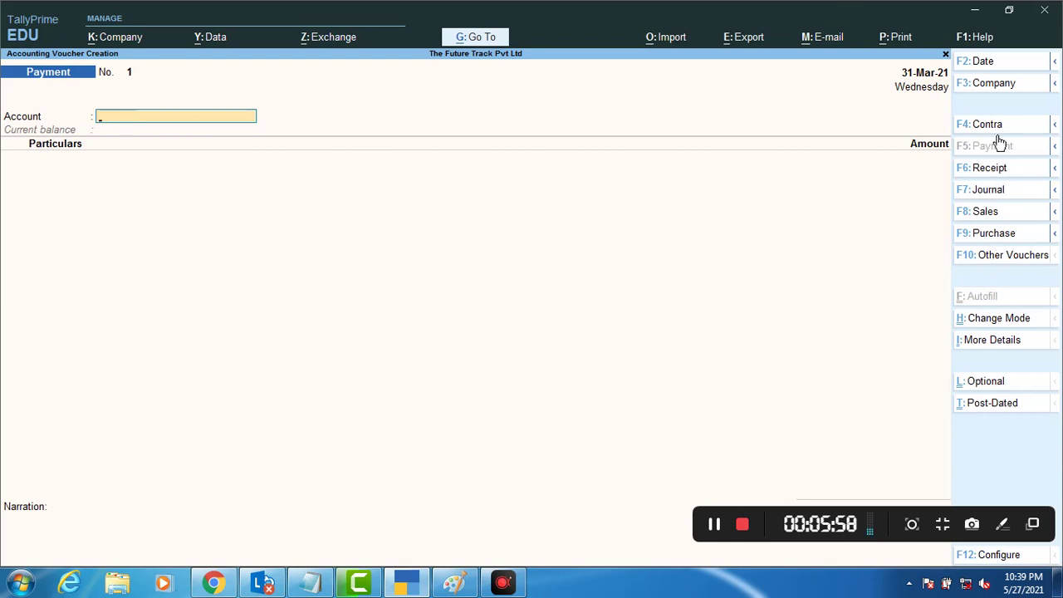
Step: Start a Purchase voucher with supplier invoice 23421423 and party Sree Ram Pvt Ltd
click(983, 233)
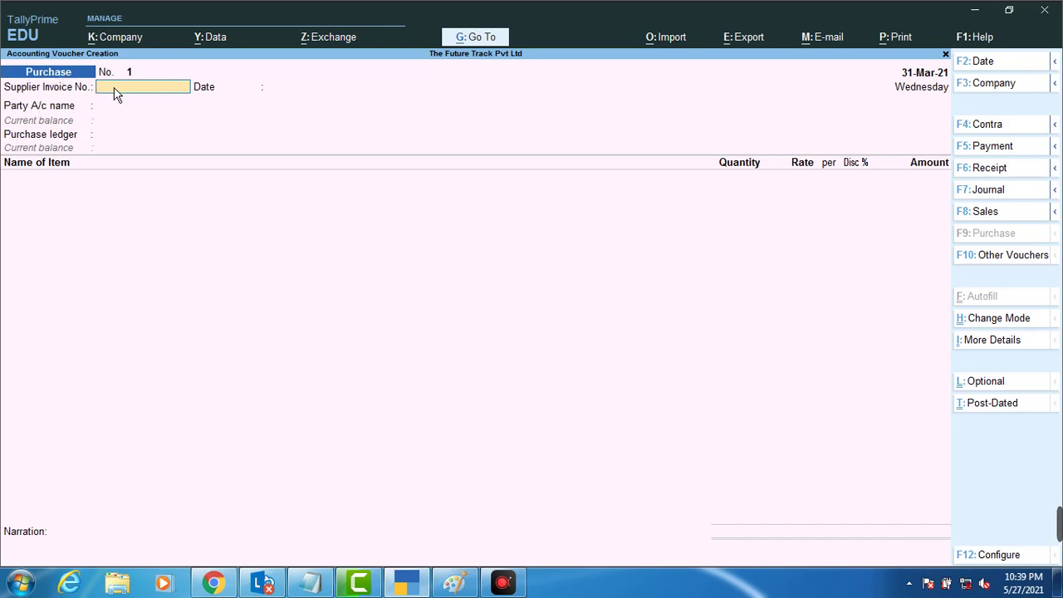
text(23421423)
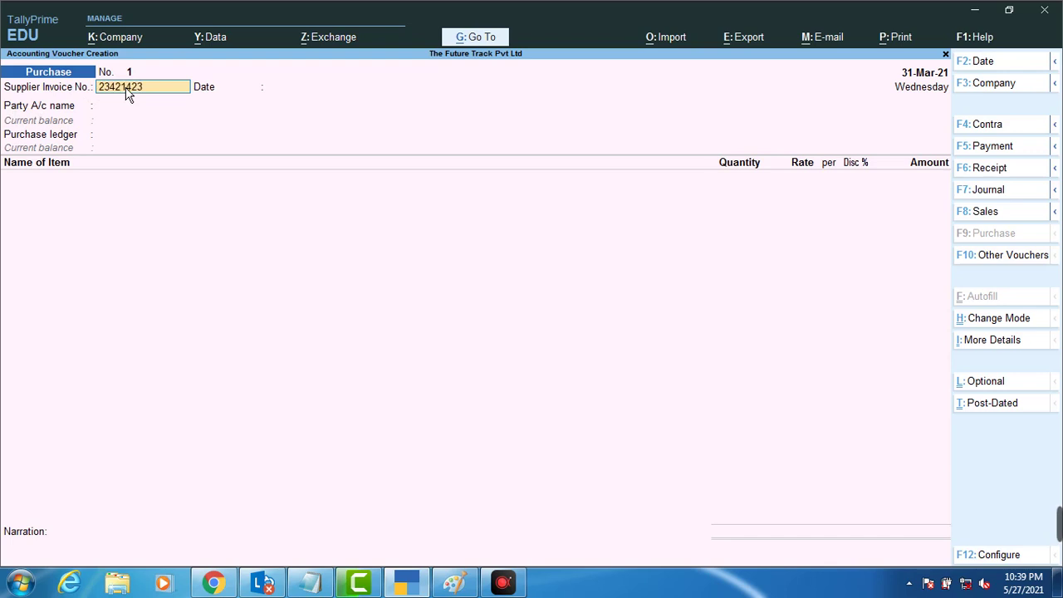
key(Return)
key(Return)
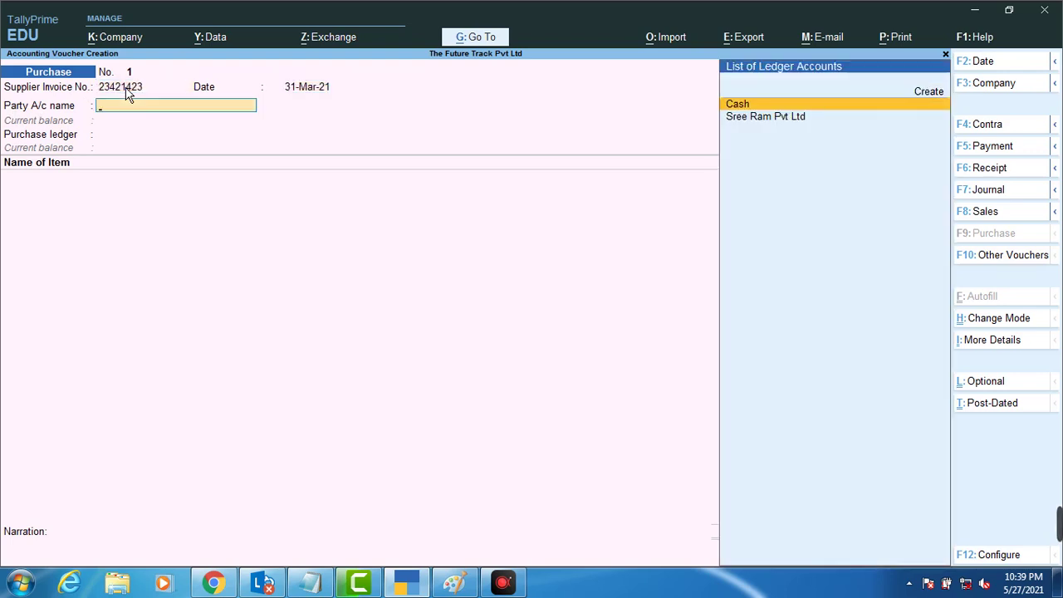
key(Down)
key(Return)
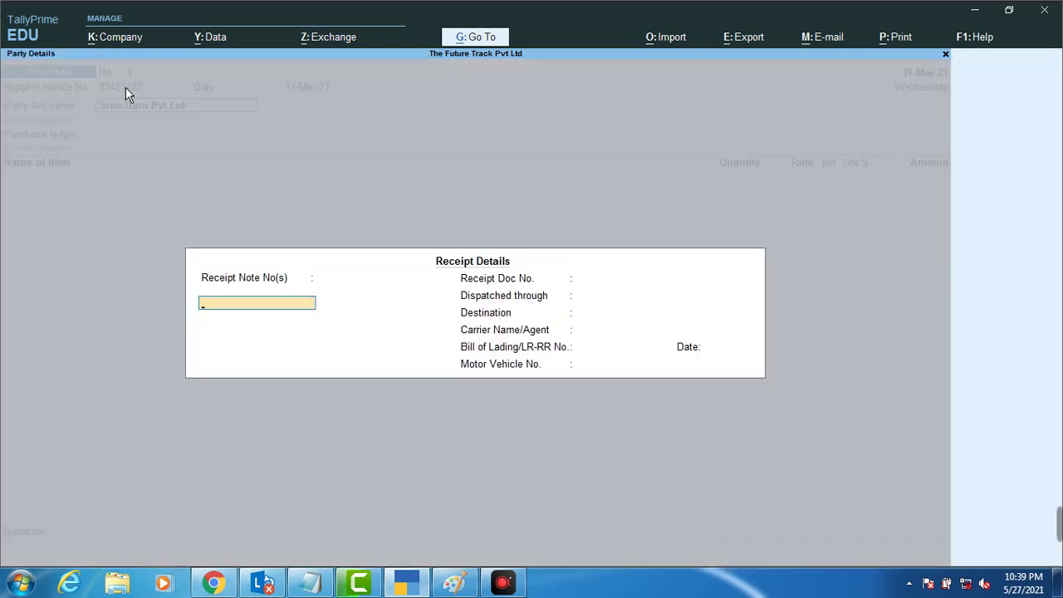
text(23432423)
Step: Enter the receipt note and document numbers, dispatch through Van, destination Bokaro
key(Return)
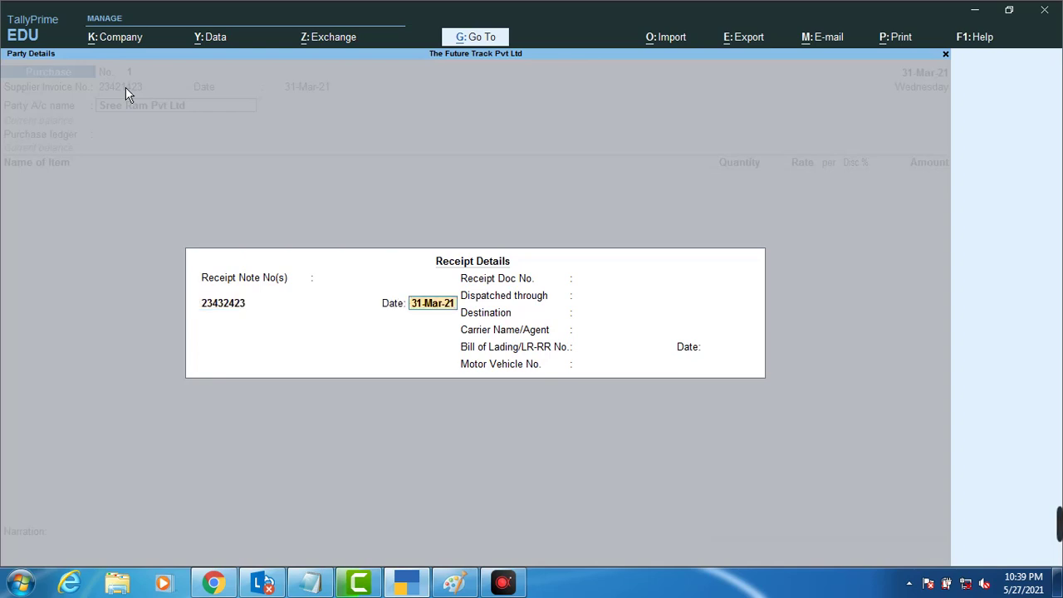
key(Return)
key(Return)
text(32432)
key(Return)
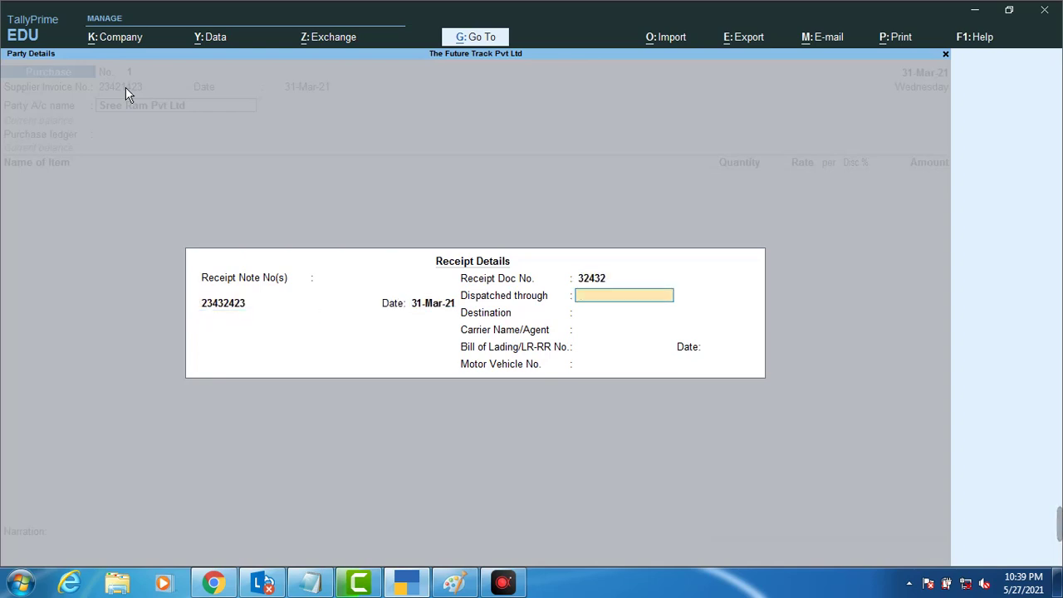
text(Van)
key(Return)
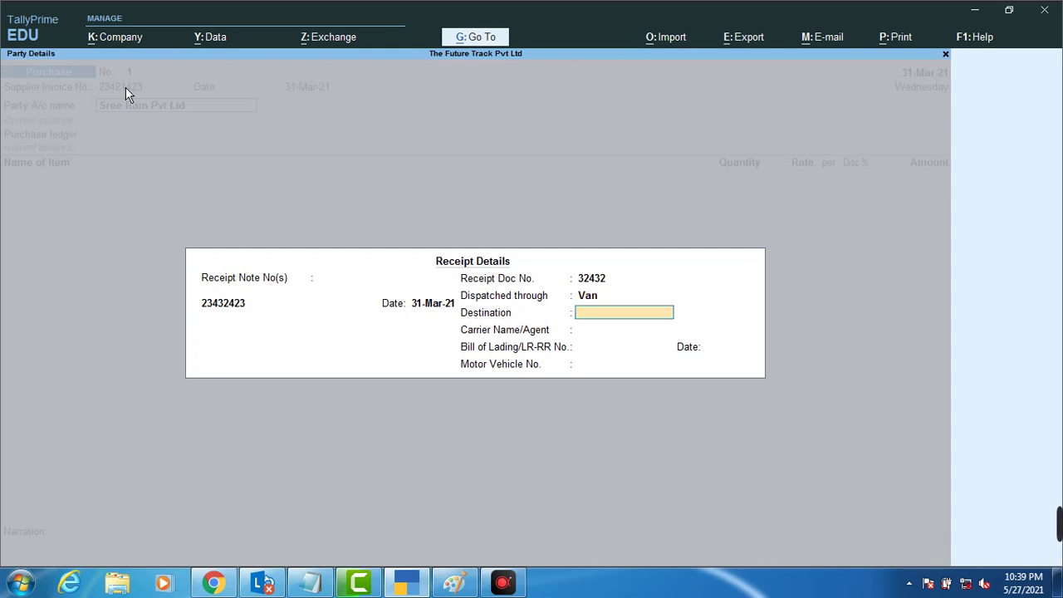
text(Bokaro)
key(Return)
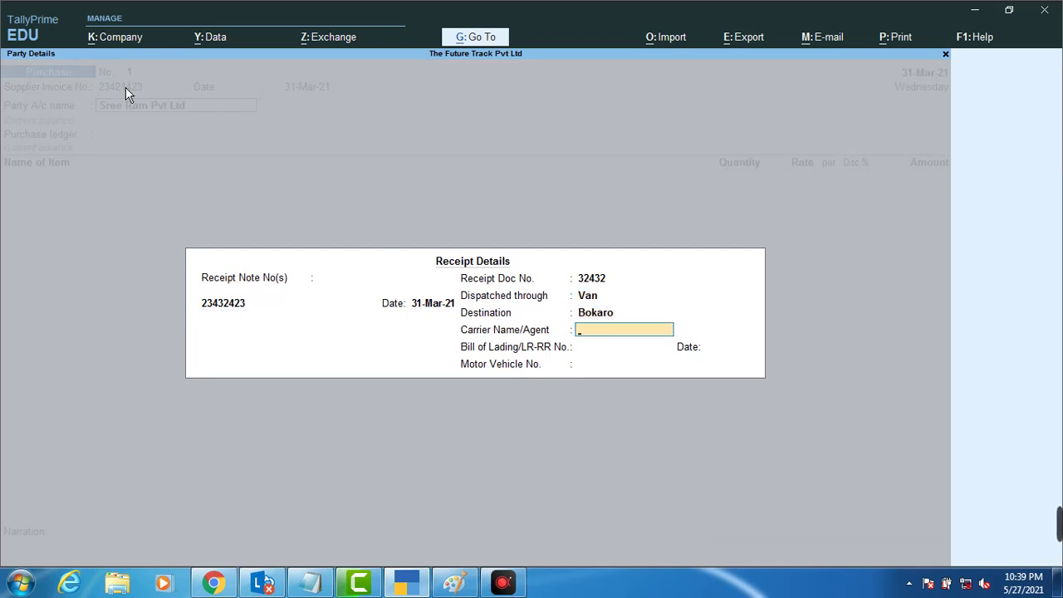
Step: Set carrier Abc and bill of lading 324, then finish the receipt details
text(Ram)
key(BackSpace)
key(BackSpace)
key(BackSpace)
text(Abc)
key(Return)
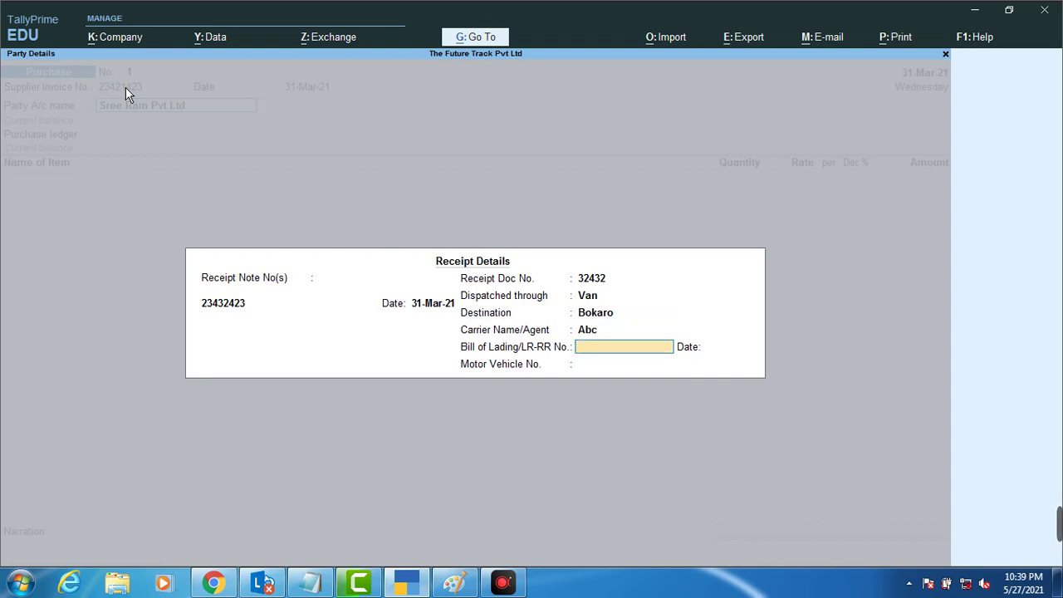
text(324)
key(Return)
key(Return)
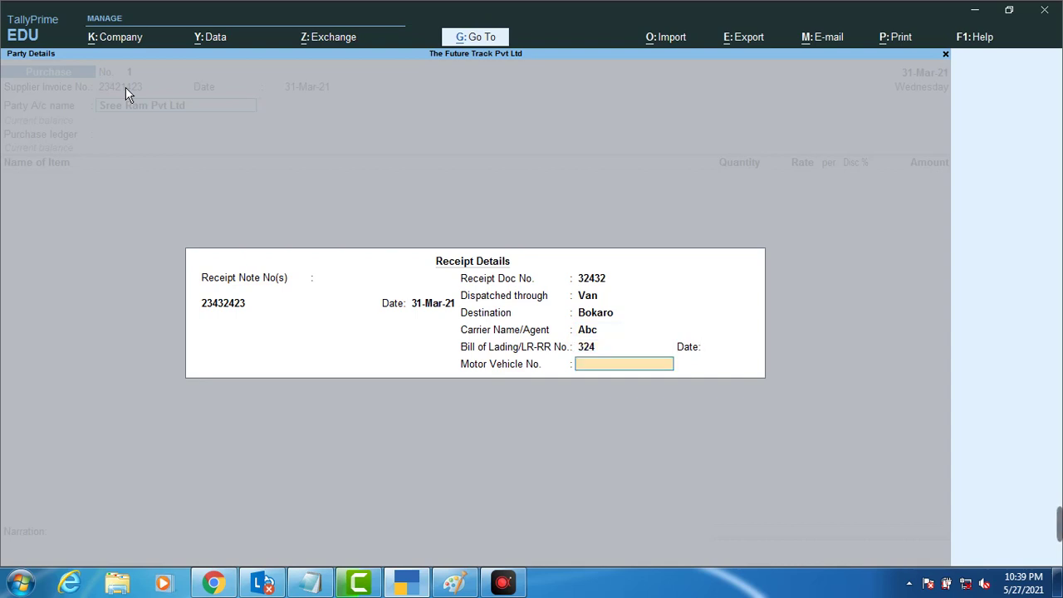
text(23432)
key(Return)
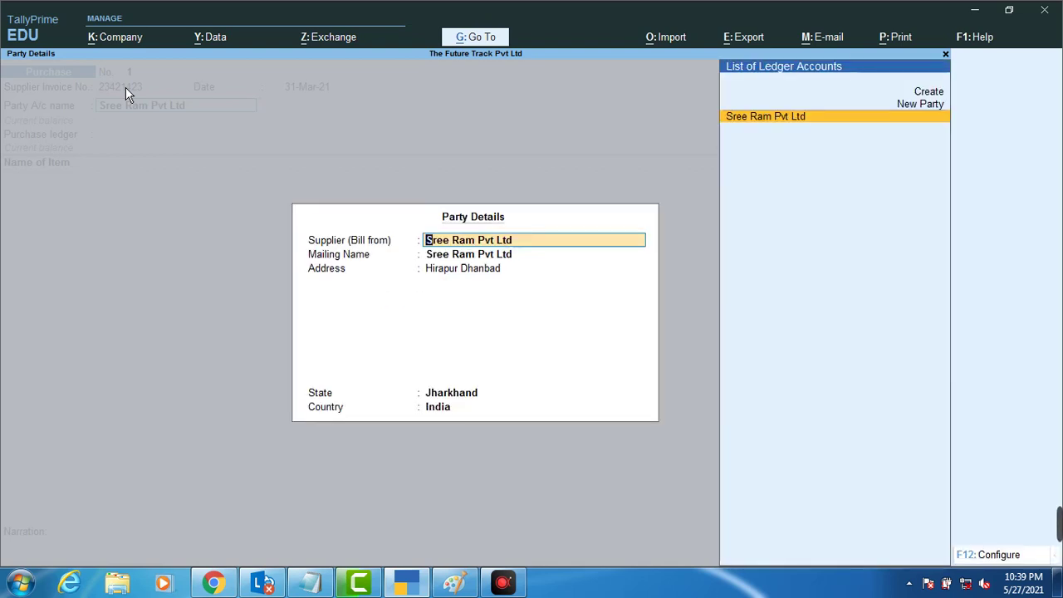
key(Return)
key(Return)
key(Return)
key(Return)
key(Return)
key(Return)
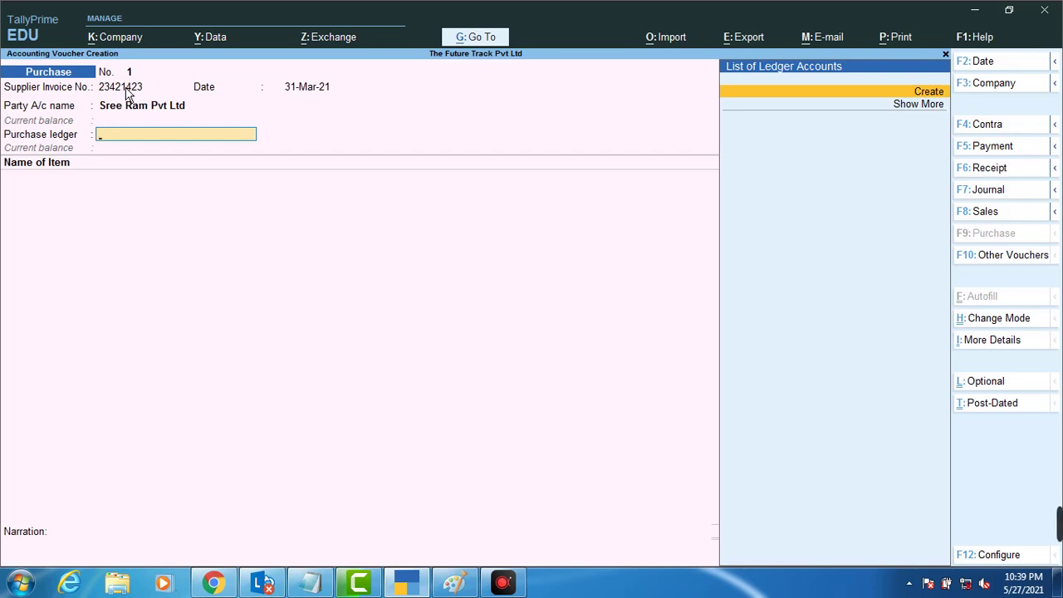
Step: Create a ledger named Purchase under Purchase Accounts and use it as the purchase ledger
key(Down)
key(Up)
key(Return)
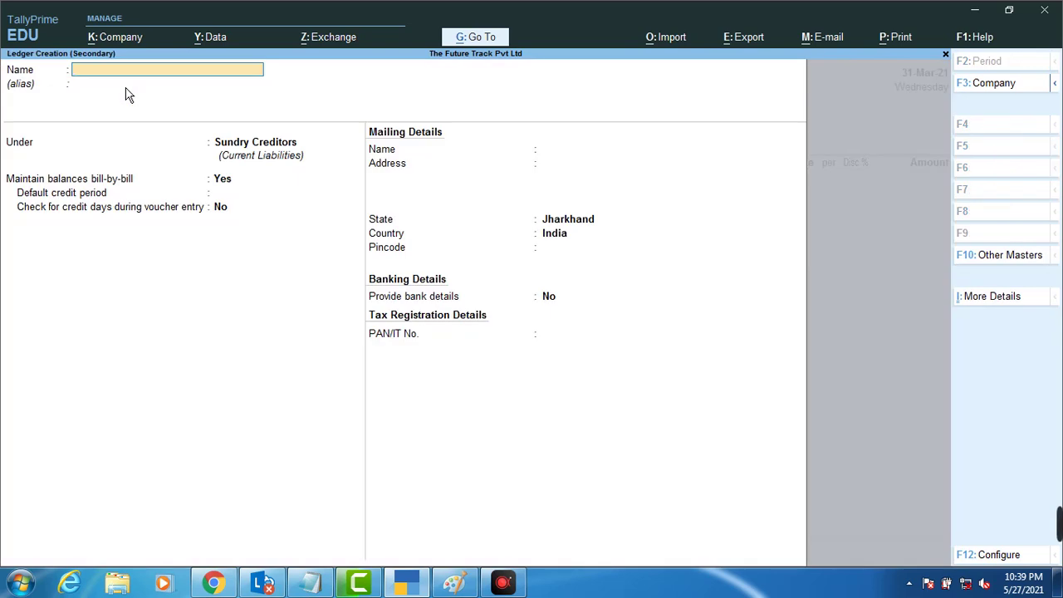
text(Purchase)
key(Return)
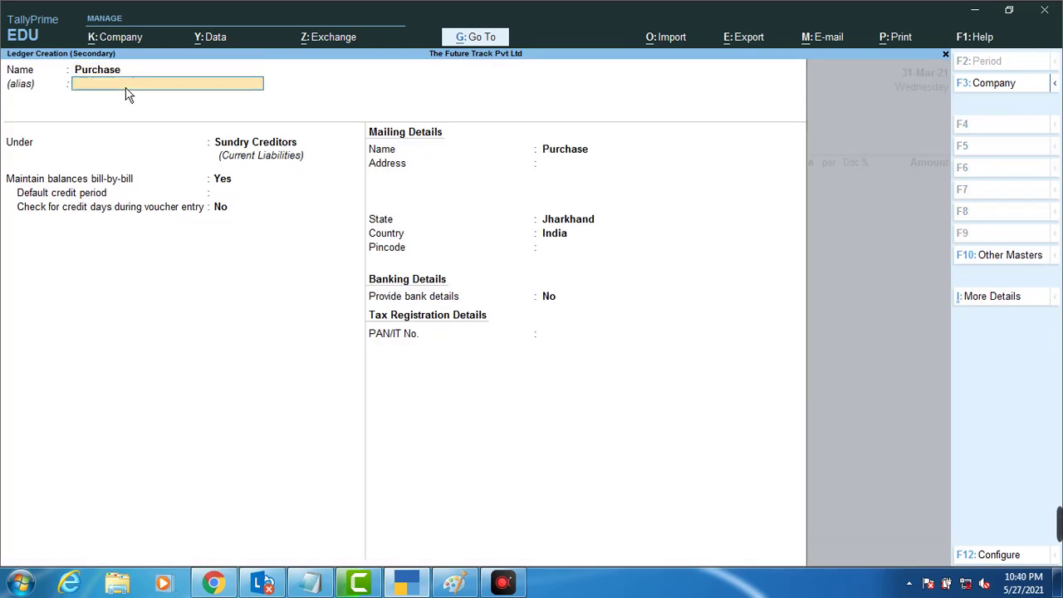
text(P)
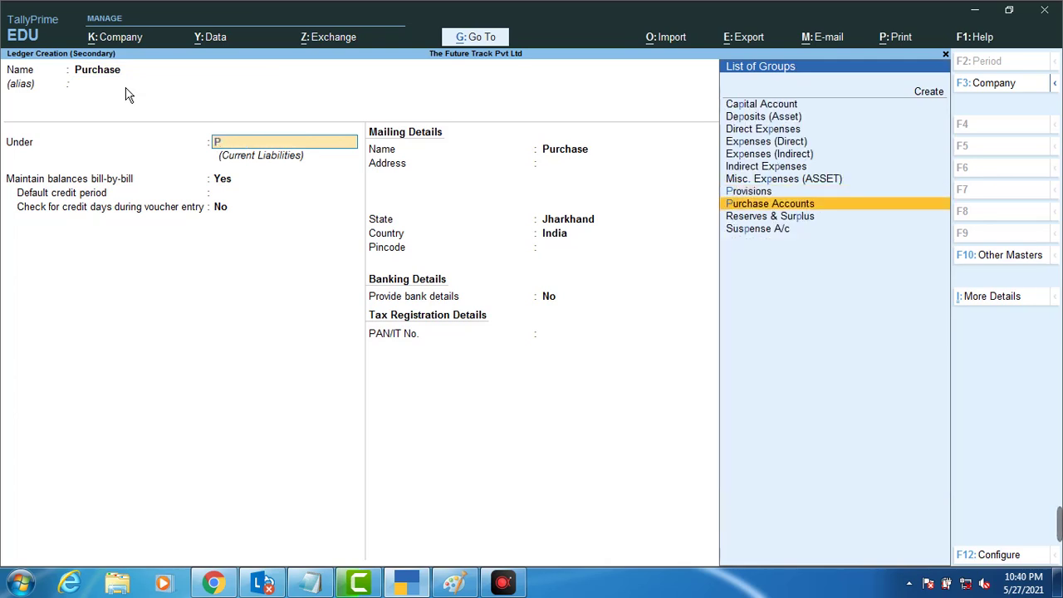
key(Return)
key(Return)
key(Return)
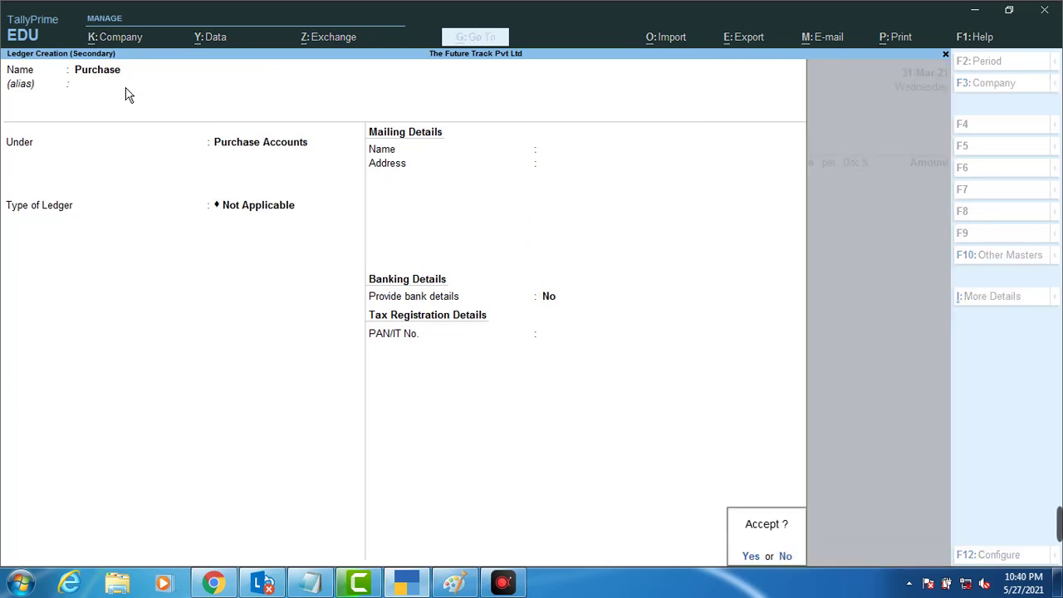
key(Return)
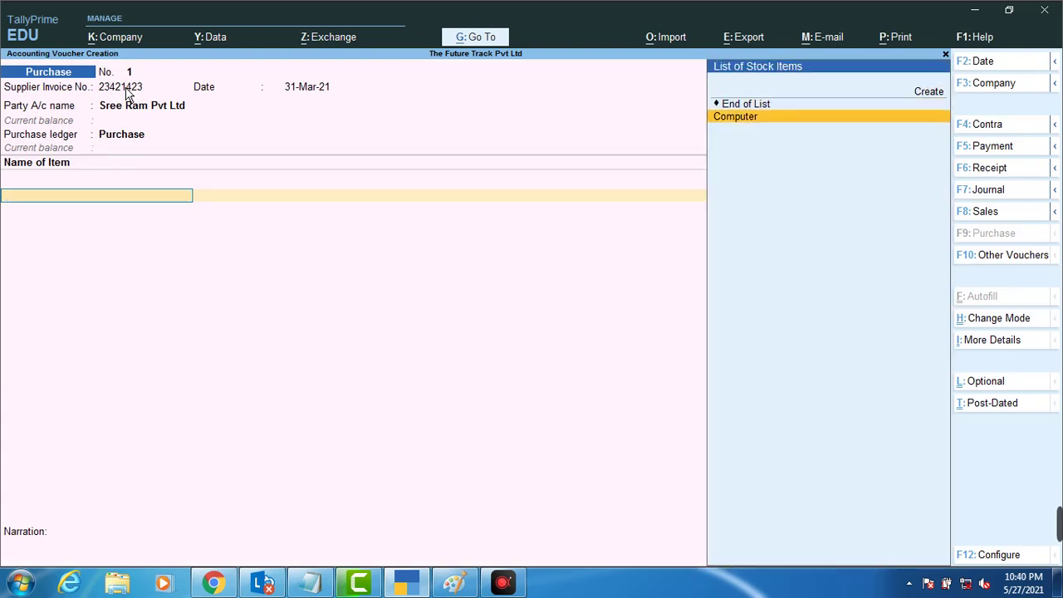
Step: Add Computer, 10 Pcs at 2,000 per Pcs, and accept a new bill reference
key(Return)
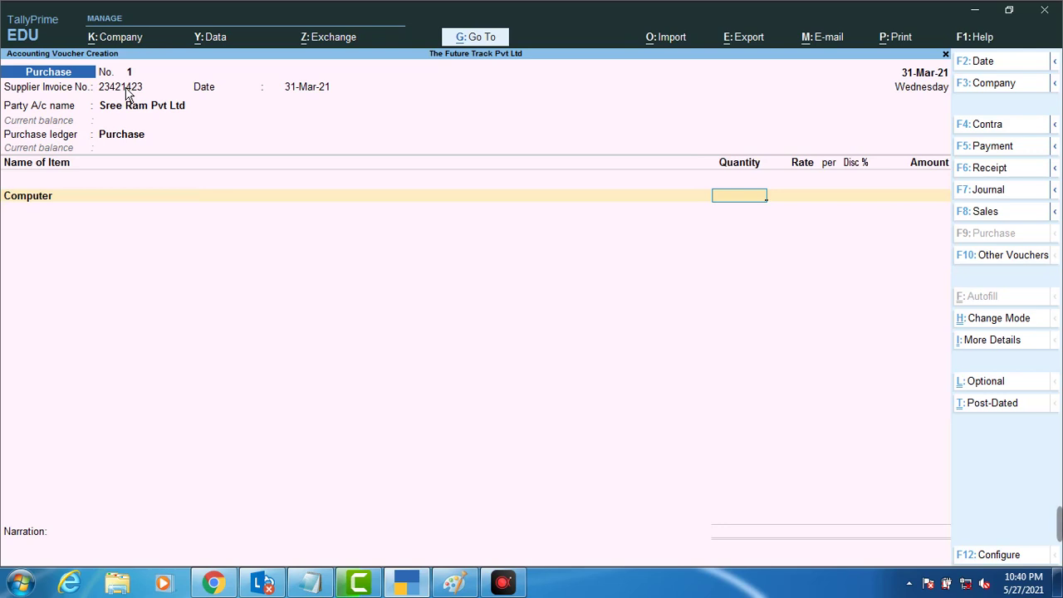
text(10)
key(Return)
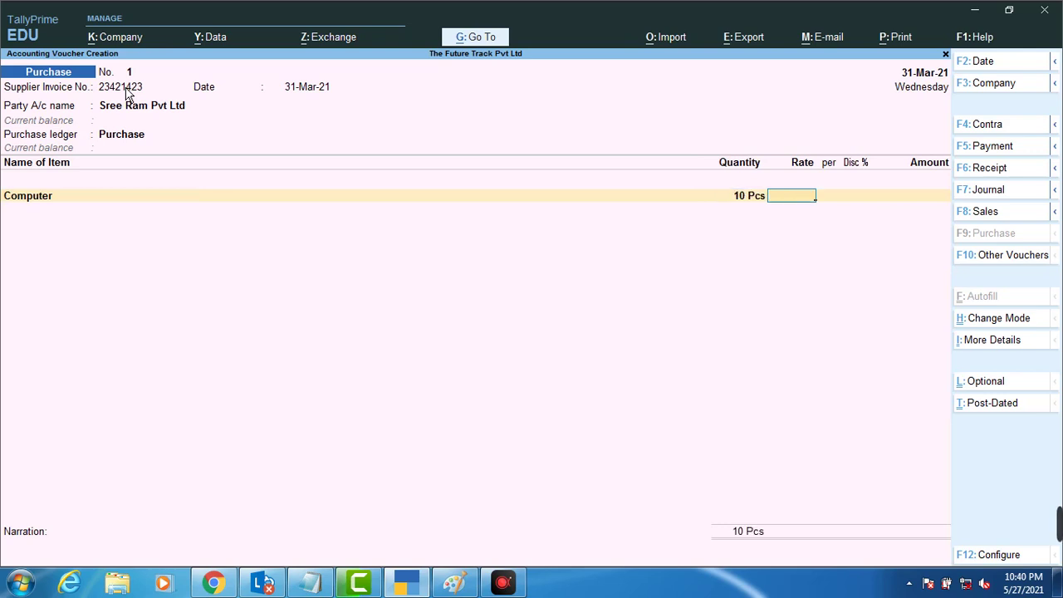
text(2,000)
key(Return)
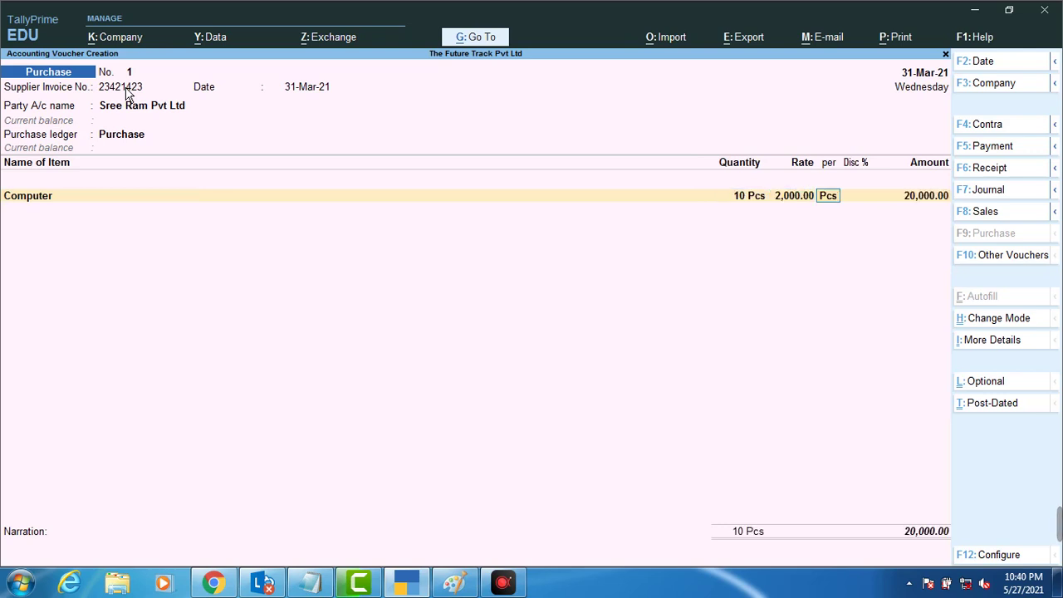
key(Return)
key(Return)
key(Return)
key(Return)
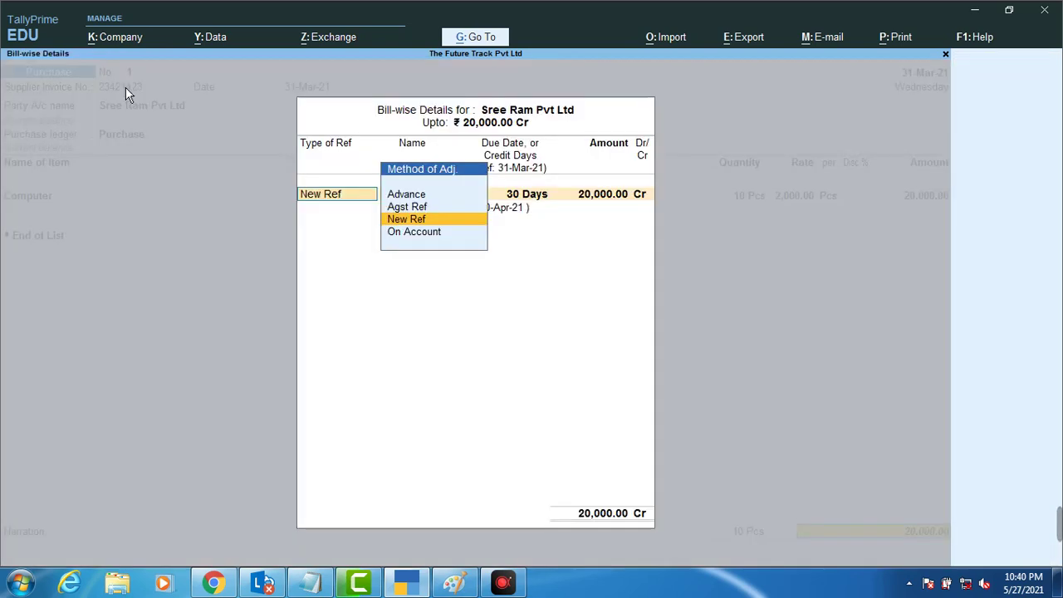
key(Return)
key(Return)
key(Return)
key(Return)
key(Return)
key(Return)
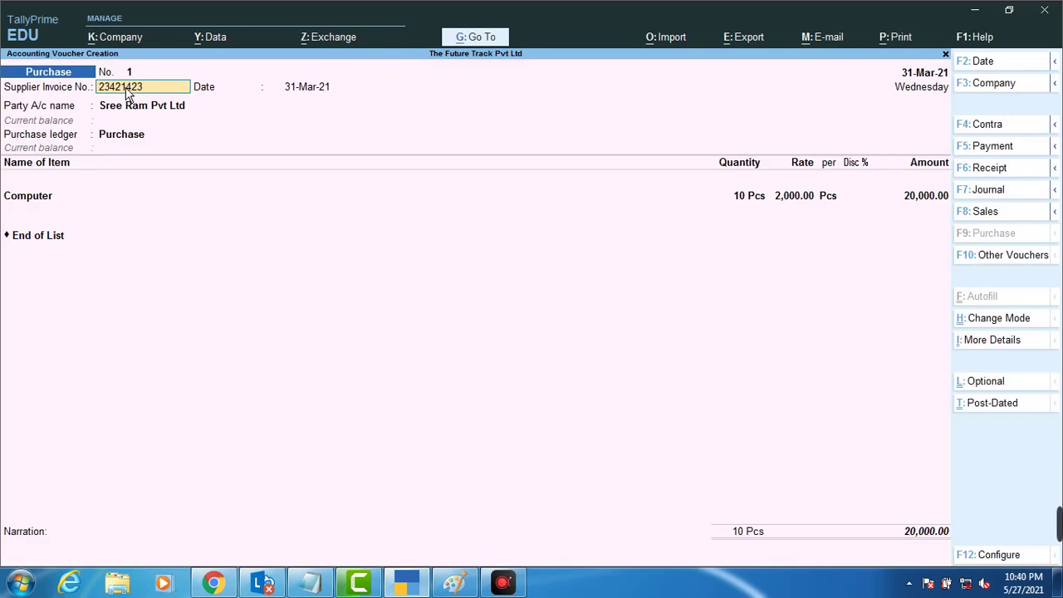
key(Return)
key(Return)
key(Return)
Step: Re-accept receipt, party and bill-wise details, then dismiss the pre-1-Apr-21 date error
key(Return)
key(Return)
key(Return)
key(Return)
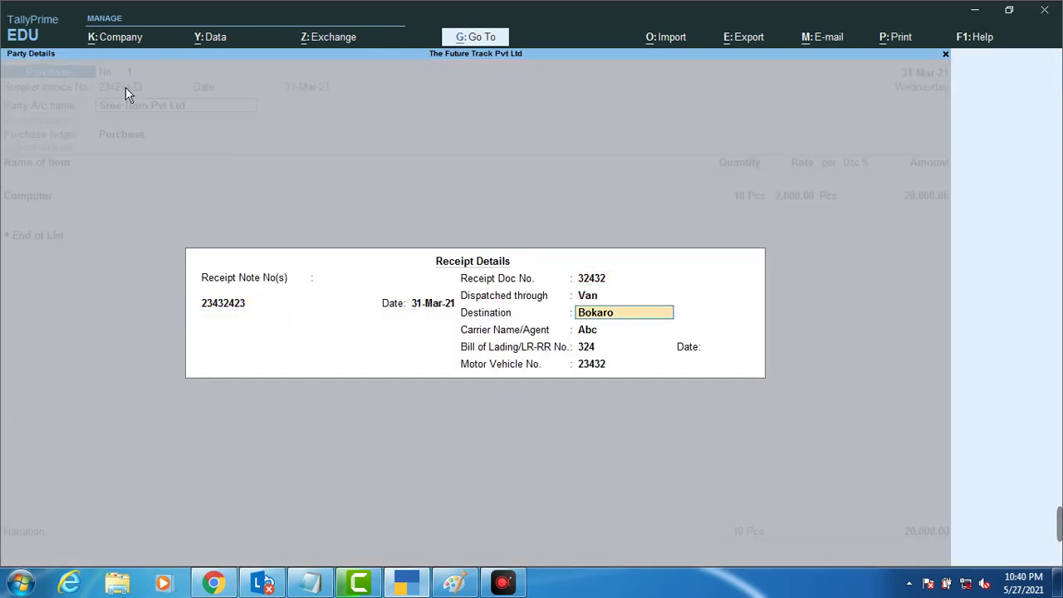
key(Return)
key(Return)
key(Return)
key(Return)
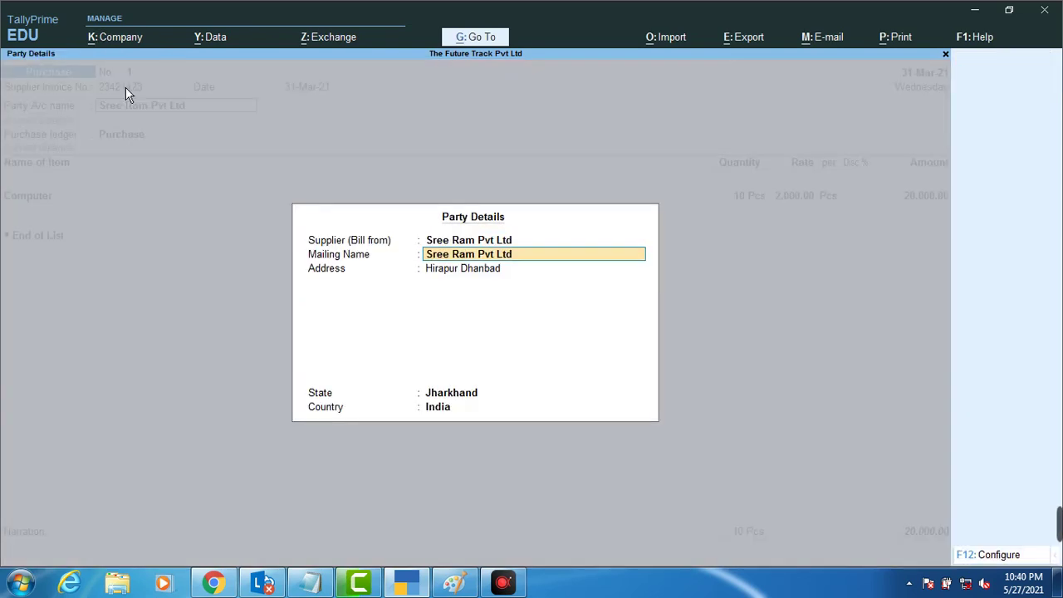
key(Return)
key(Return)
key(Return)
key(Return)
key(Return)
key(Return)
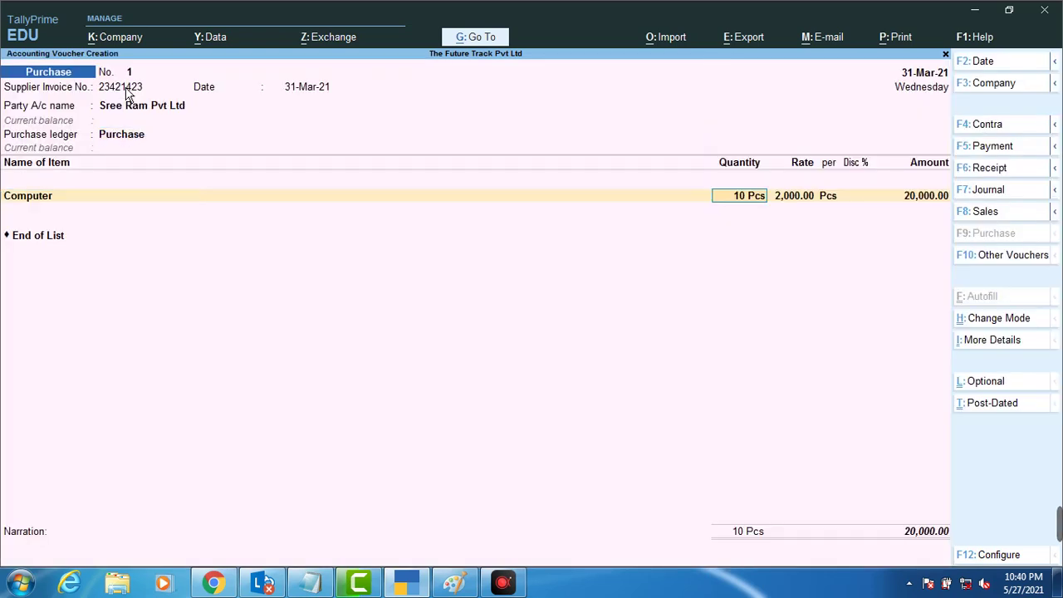
key(Return)
key(Return)
key(Return)
key(Return)
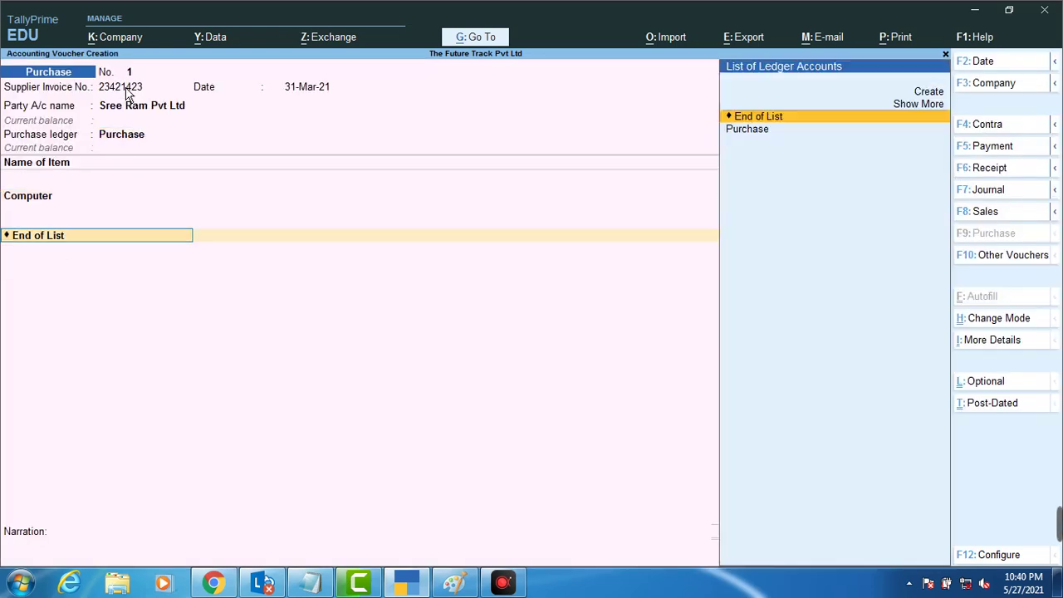
key(Return)
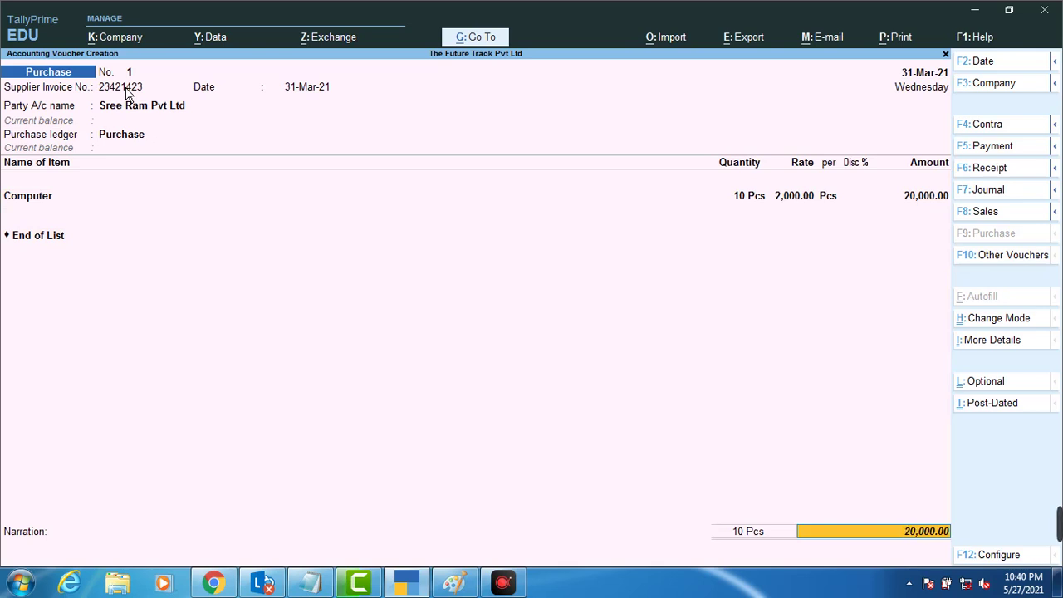
key(Return)
key(Return)
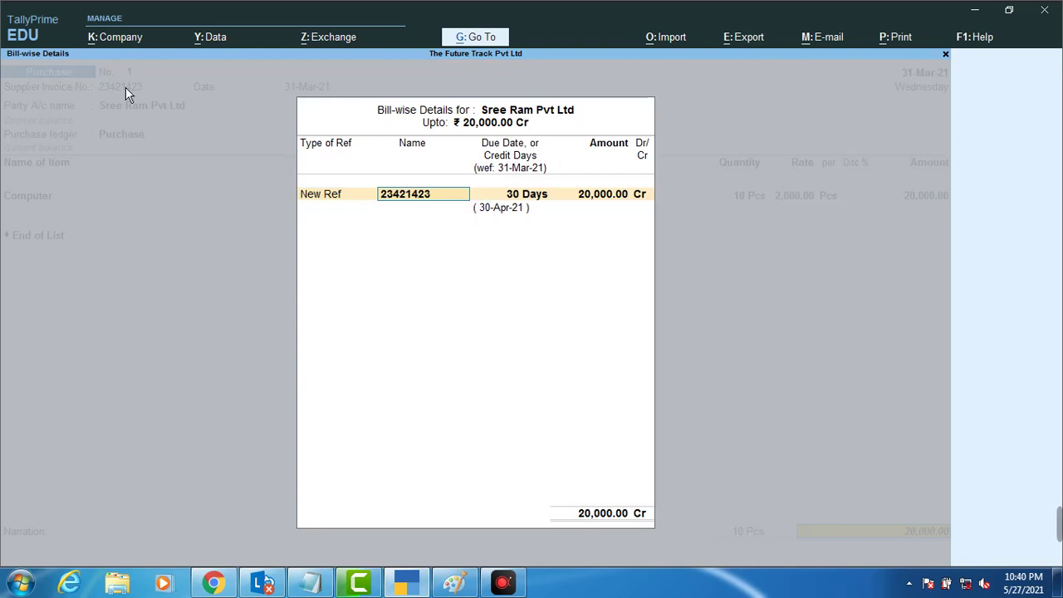
key(Return)
key(Return)
key(Return)
key(Return)
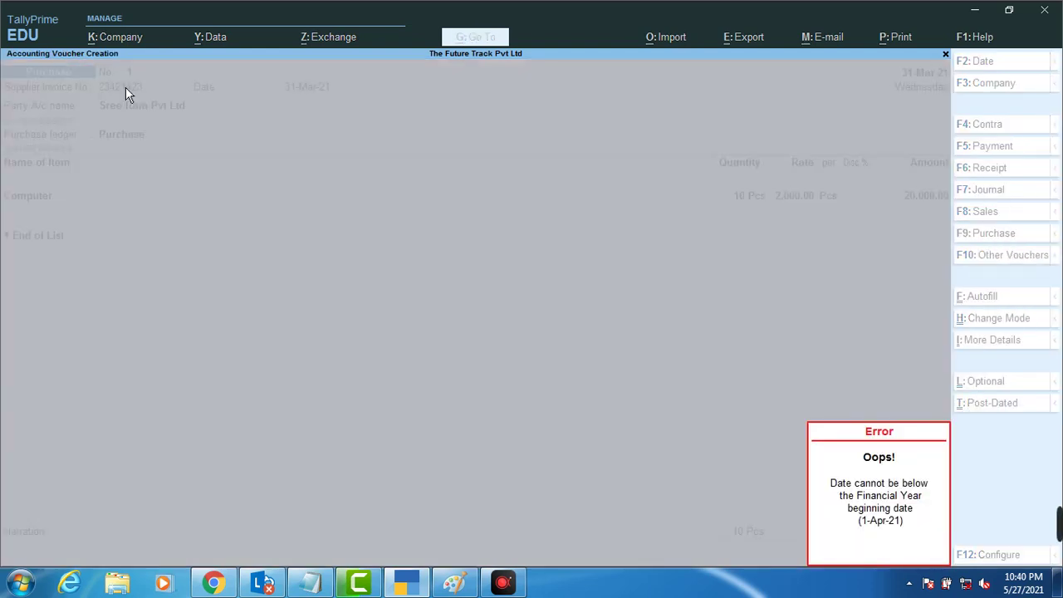
key(Return)
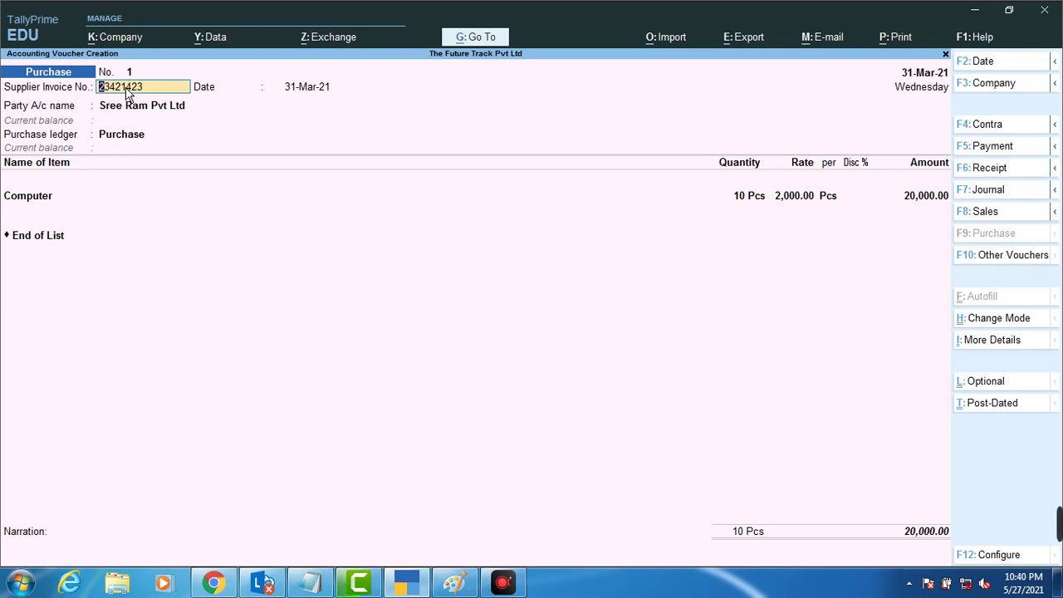
Step: Leave the voucher without quitting and back out of a first company-change attempt
key(Escape)
key(Escape)
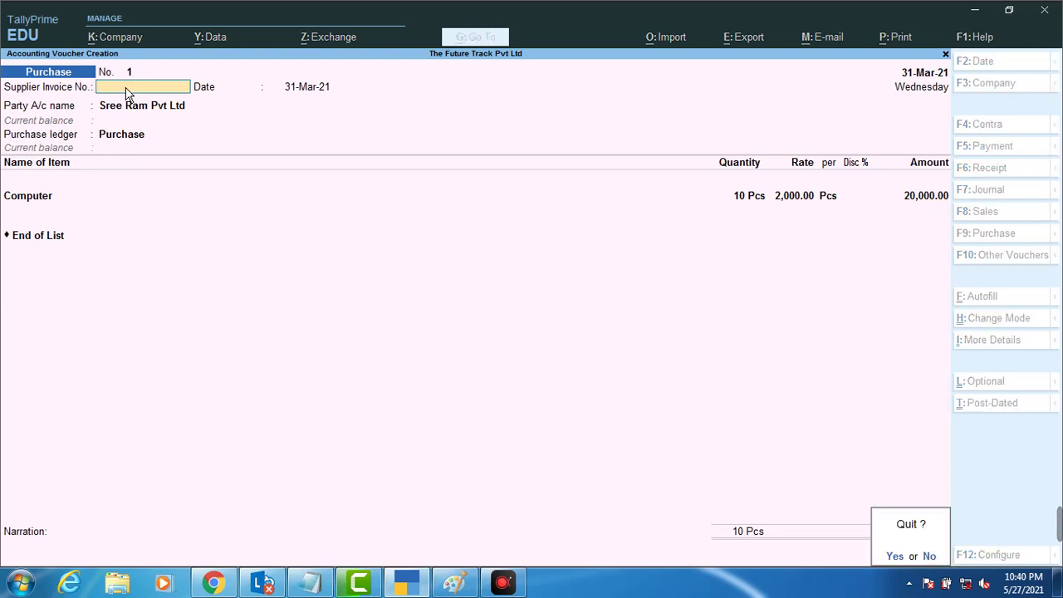
key(n)
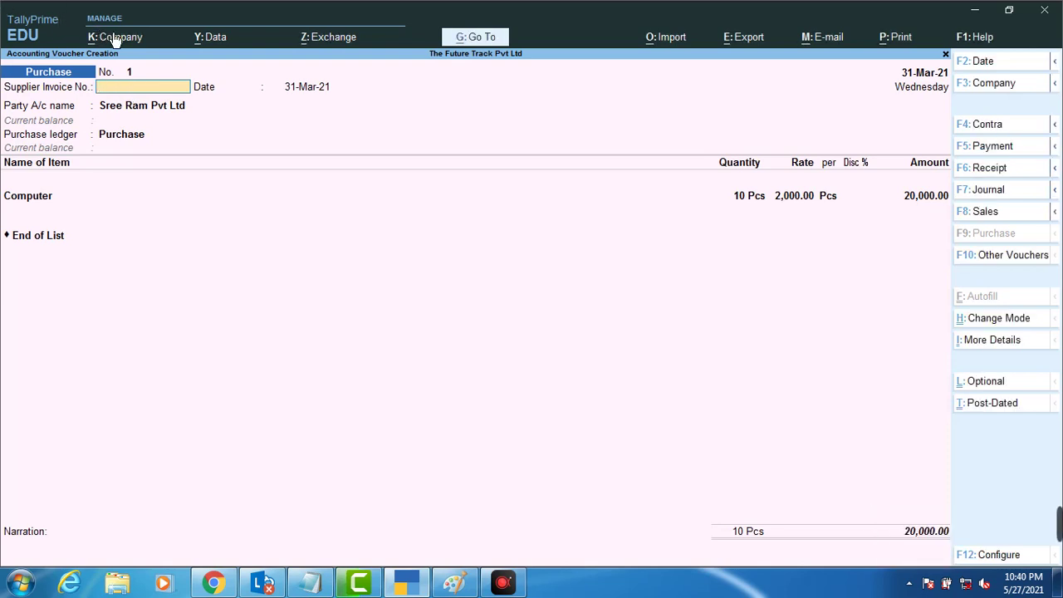
click(121, 36)
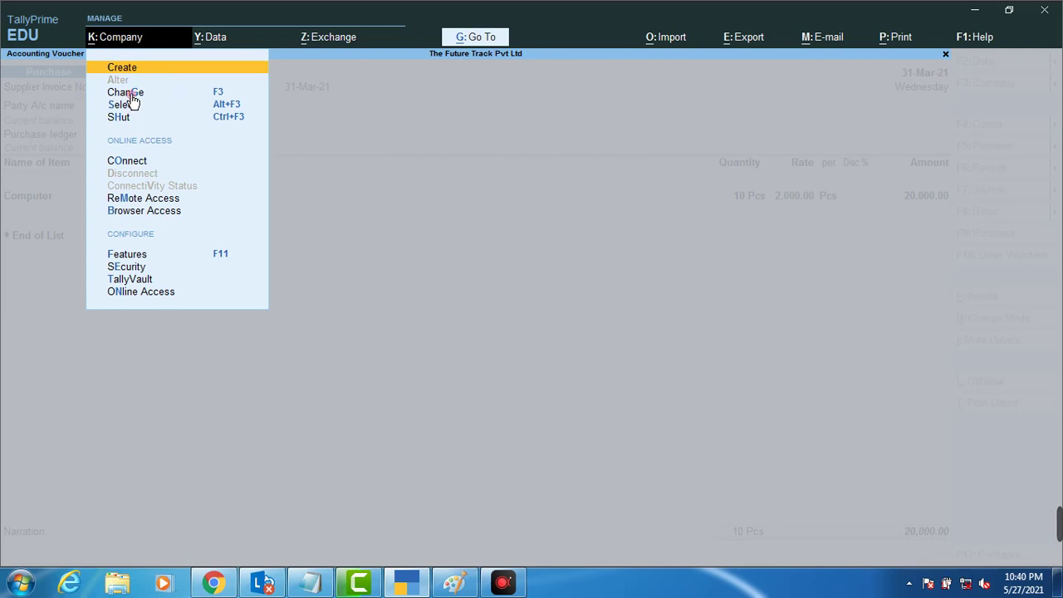
click(132, 98)
key(Return)
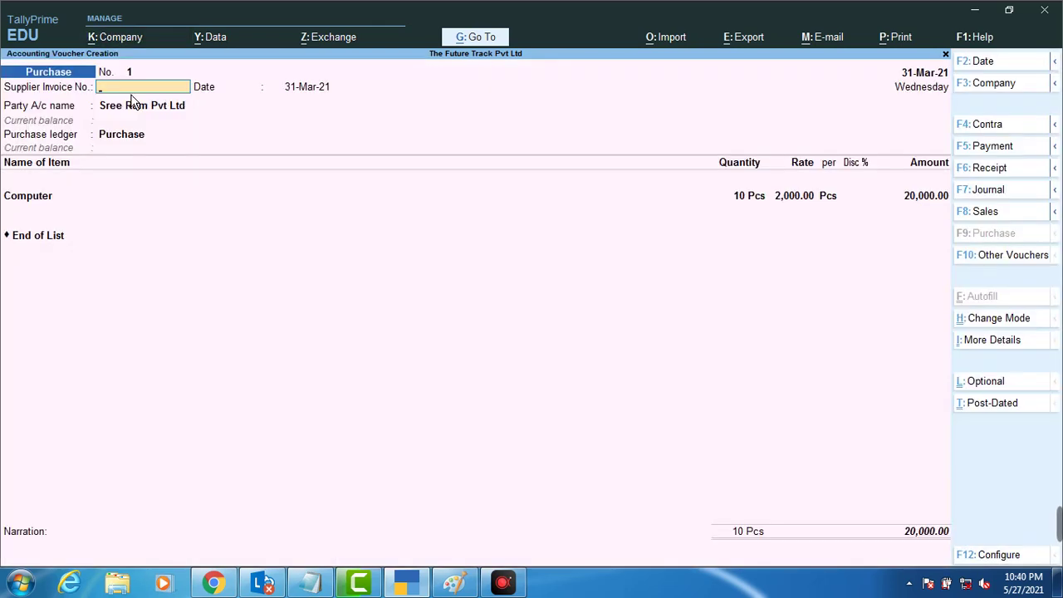
Step: Load The Future Track Pvt Ltd (2021-22) and return to the Gateway of Tally
click(141, 36)
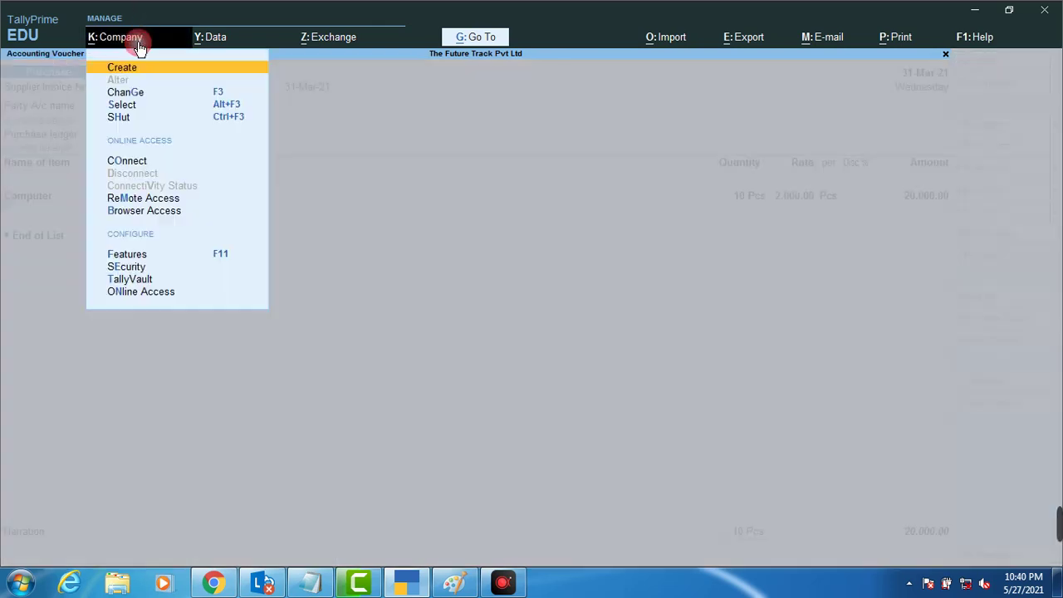
click(220, 96)
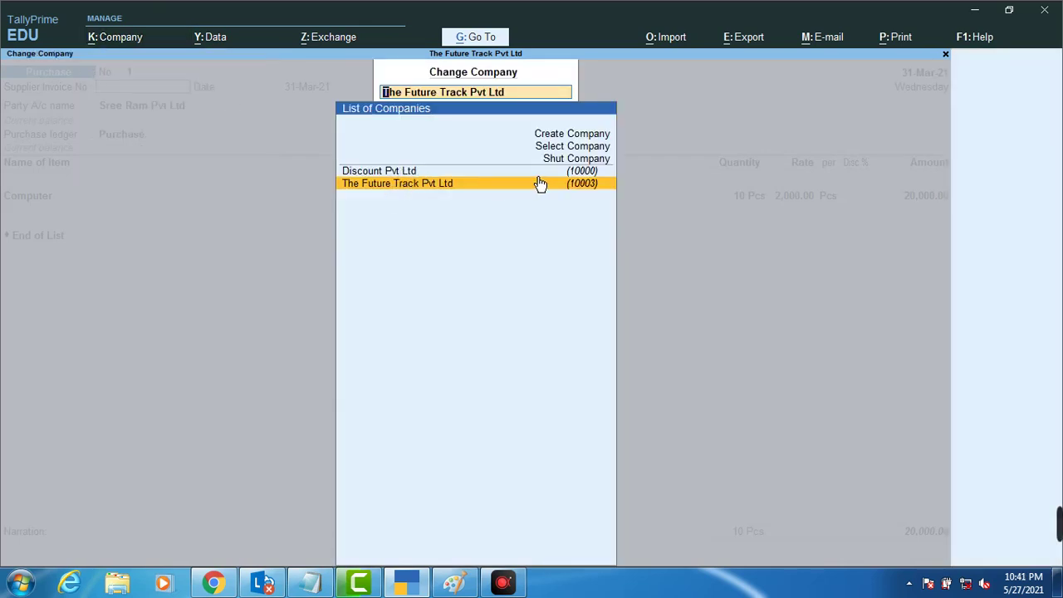
click(578, 149)
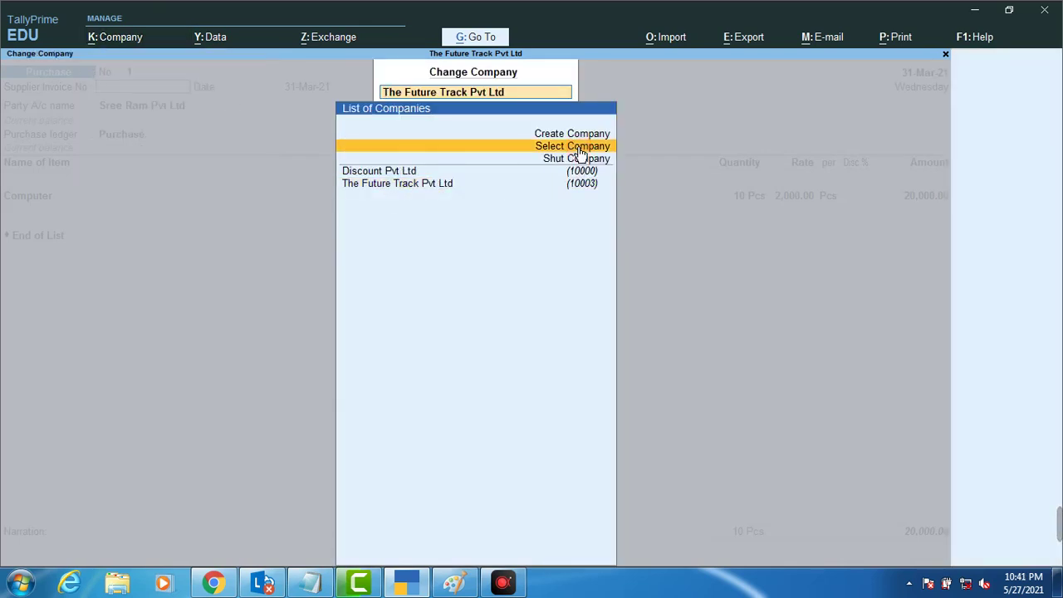
click(580, 152)
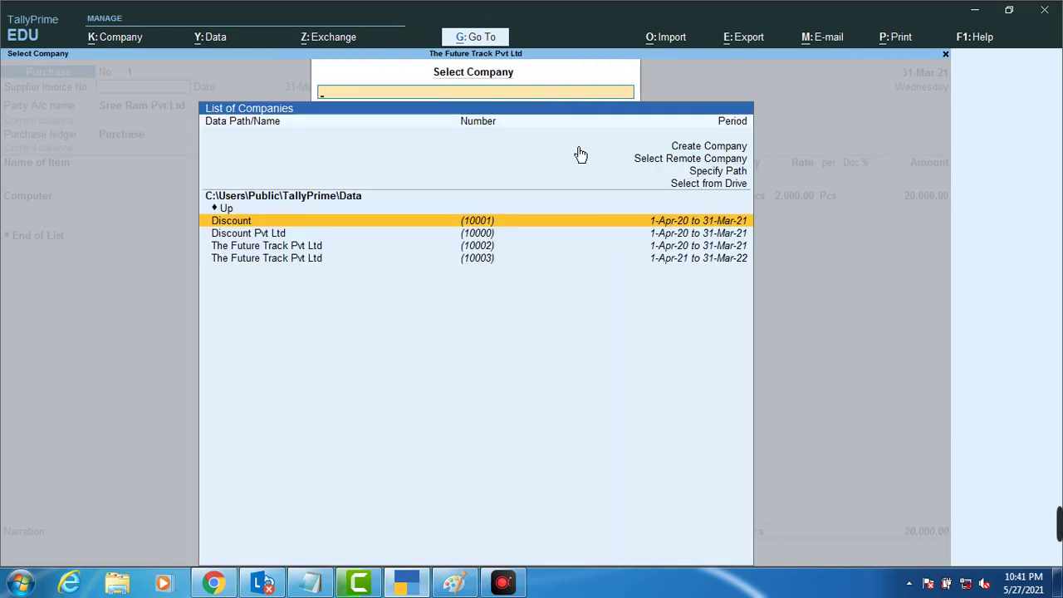
key(Down)
key(Down)
key(Down)
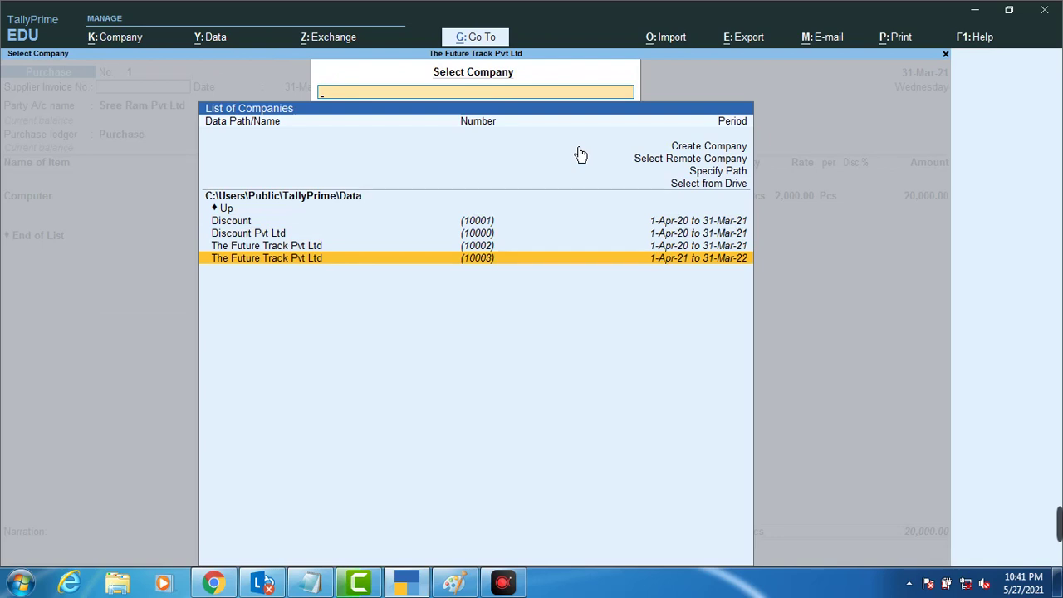
key(Return)
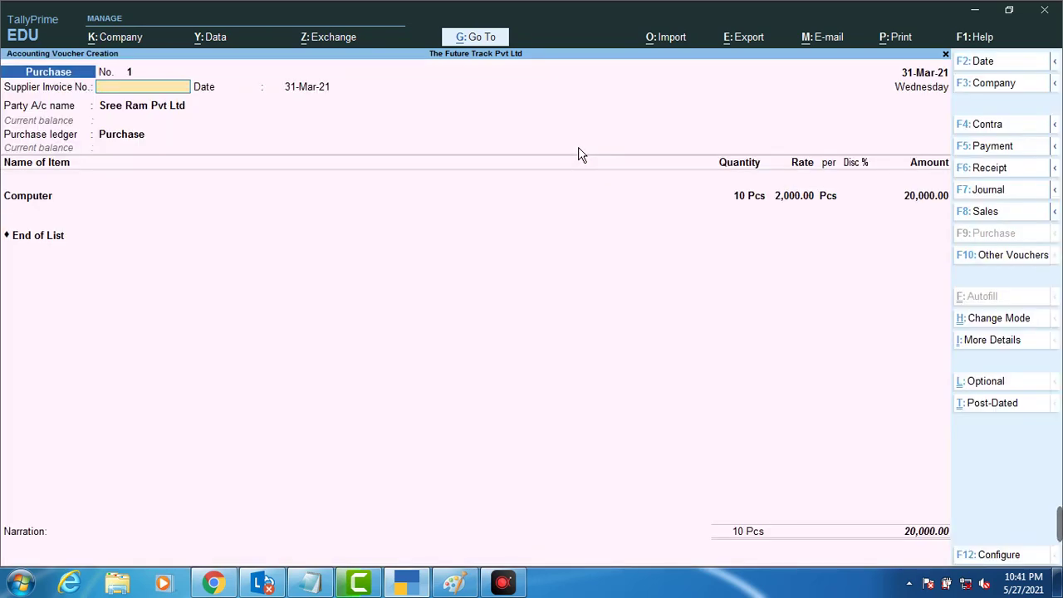
key(Escape)
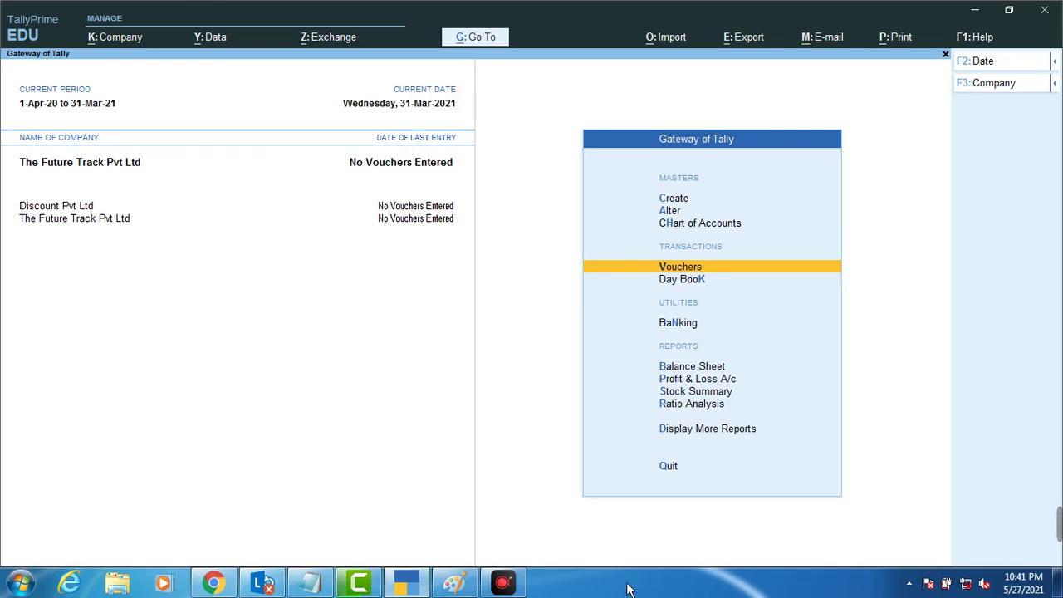
click(503, 583)
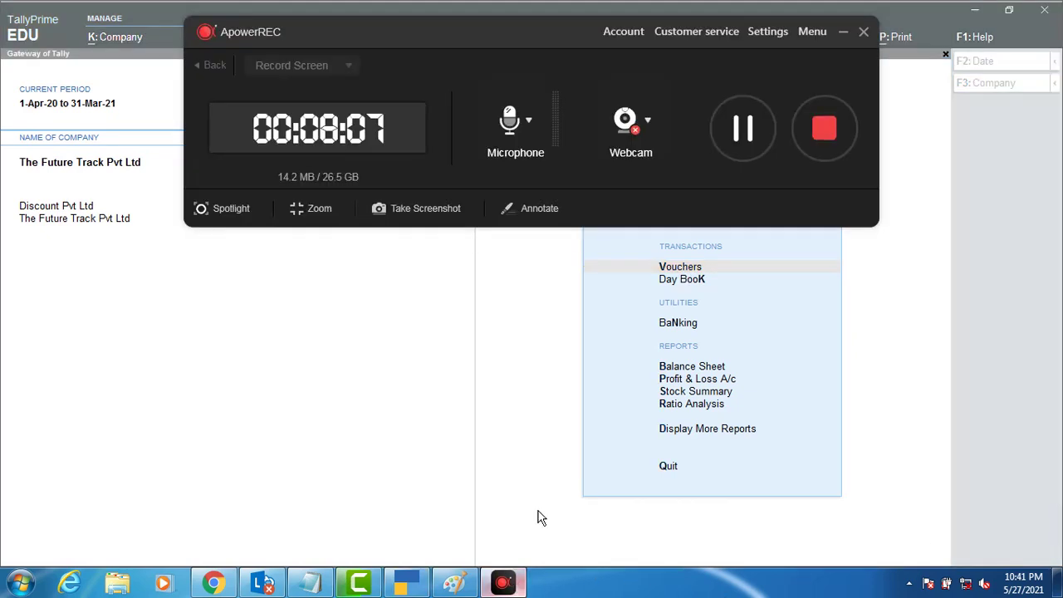
click(860, 33)
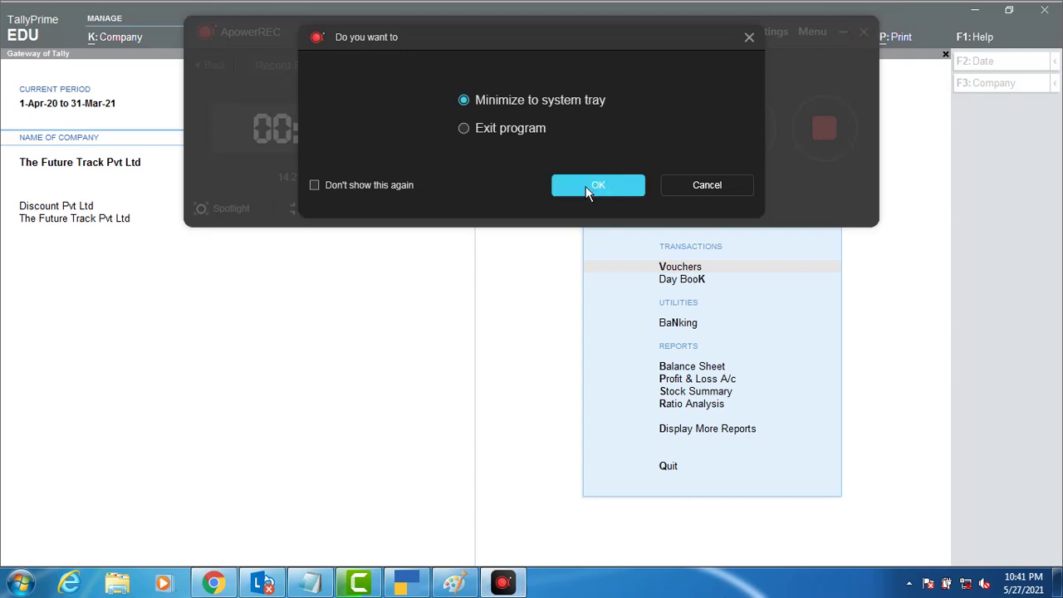
click(588, 189)
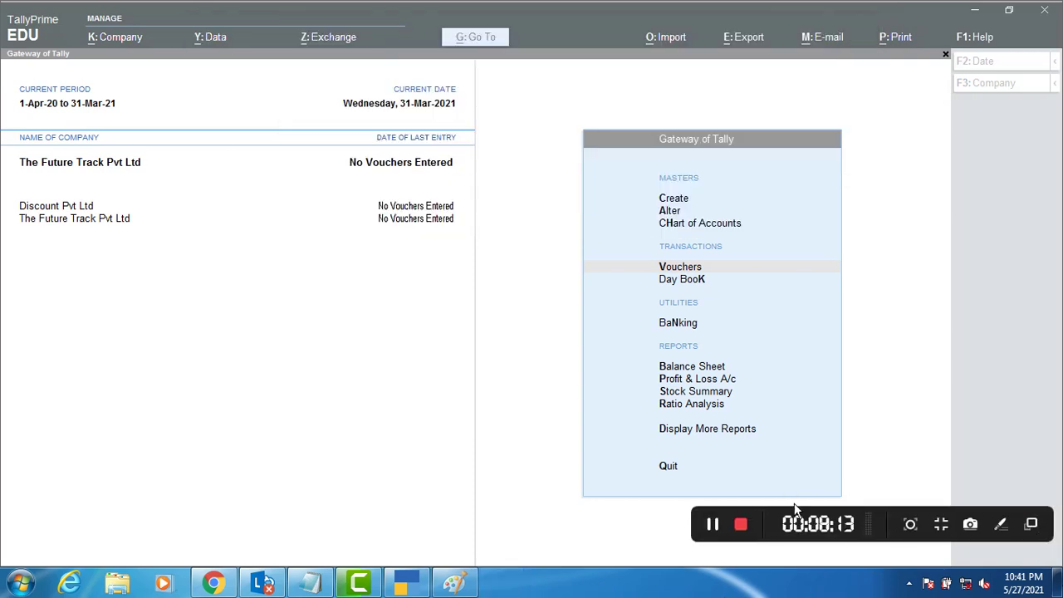
click(279, 229)
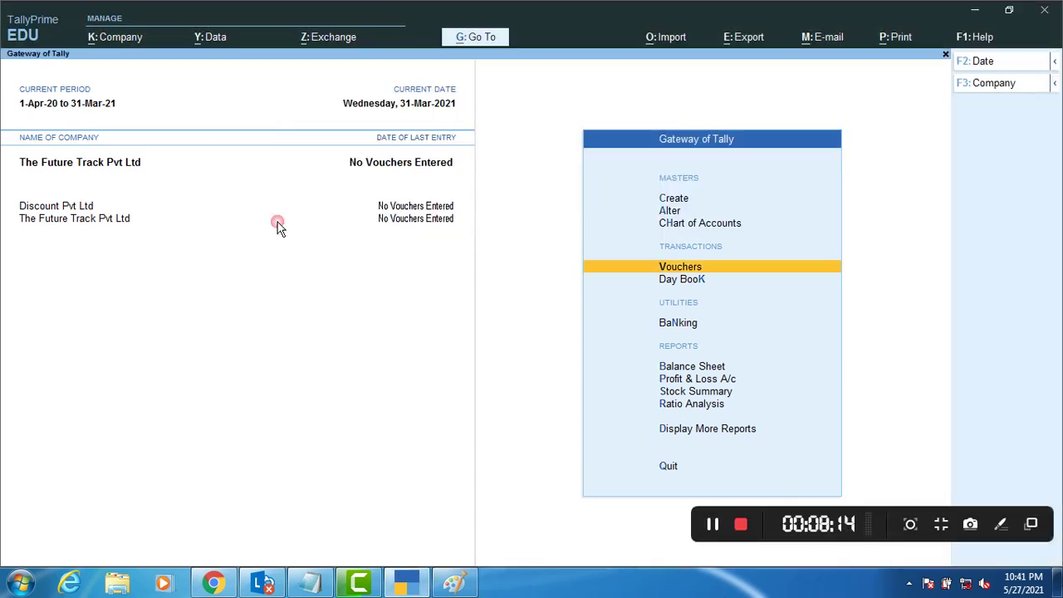